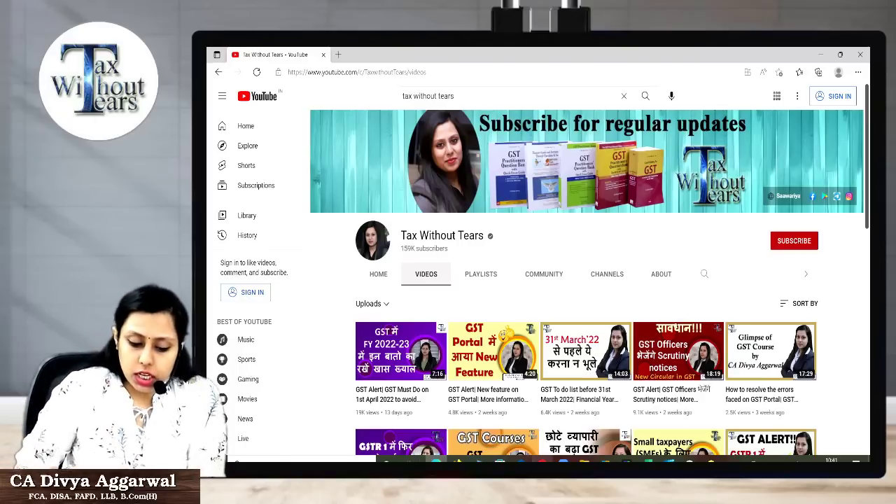
# Switch to the e-Invoice System portal and look over the announcements and latest updates on its home page
pyautogui.click(543, 459)
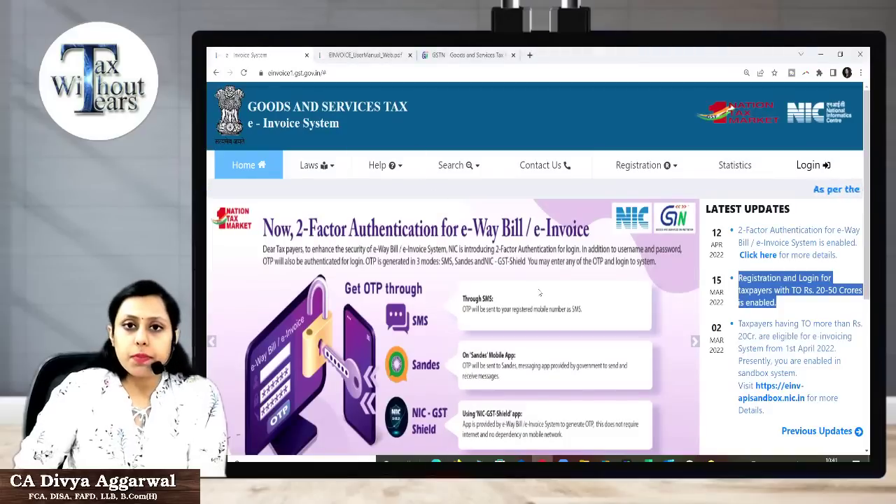
pyautogui.scroll(-2, 539, 294)
pyautogui.scroll(-1, 539, 292)
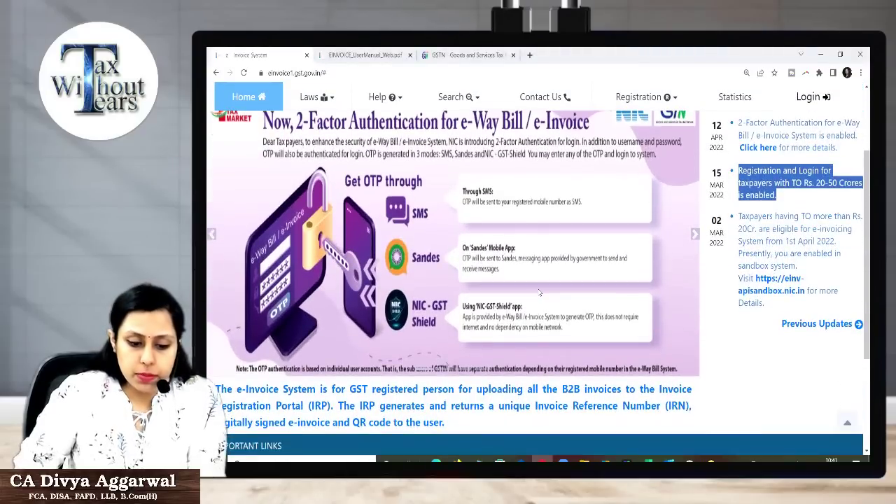
pyautogui.scroll(3, 539, 292)
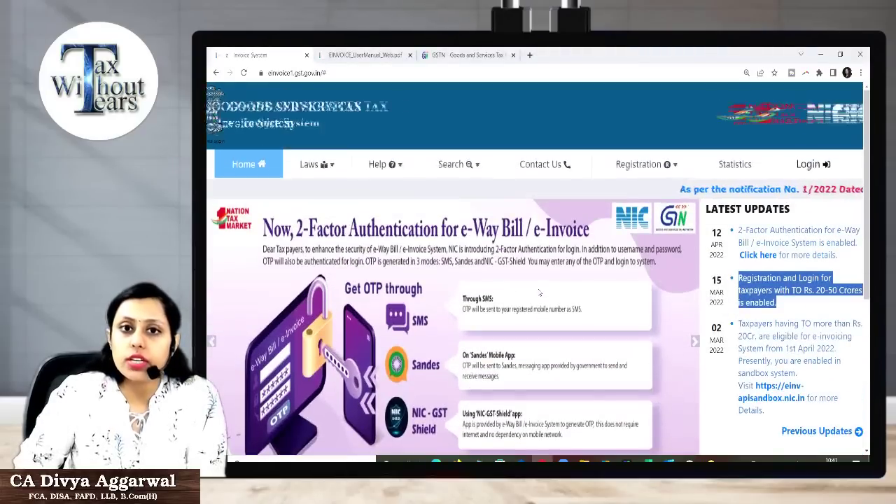
# View the portal's web address and the e-Invoice System login form, and close the form without signing in
pyautogui.click(349, 72)
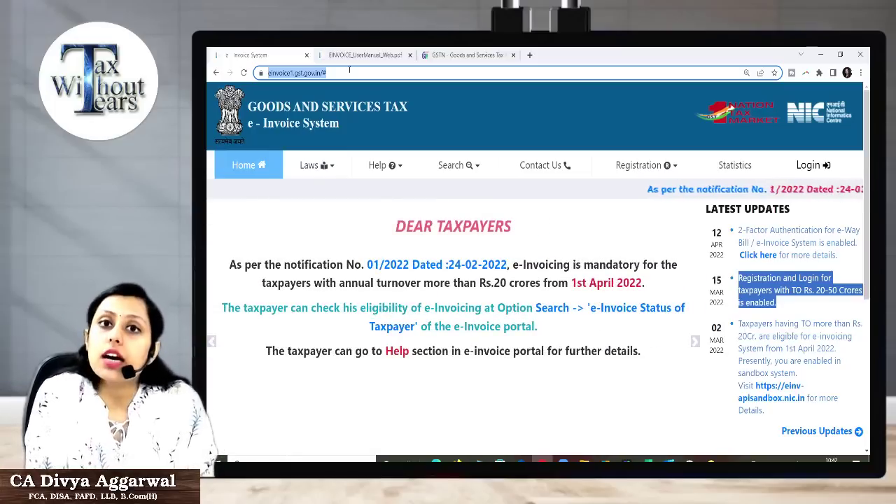
pyautogui.click(823, 166)
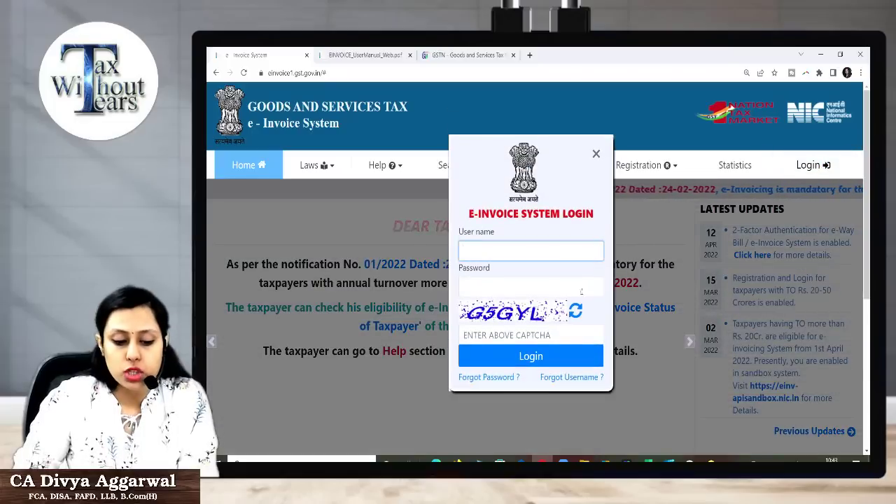
pyautogui.click(596, 154)
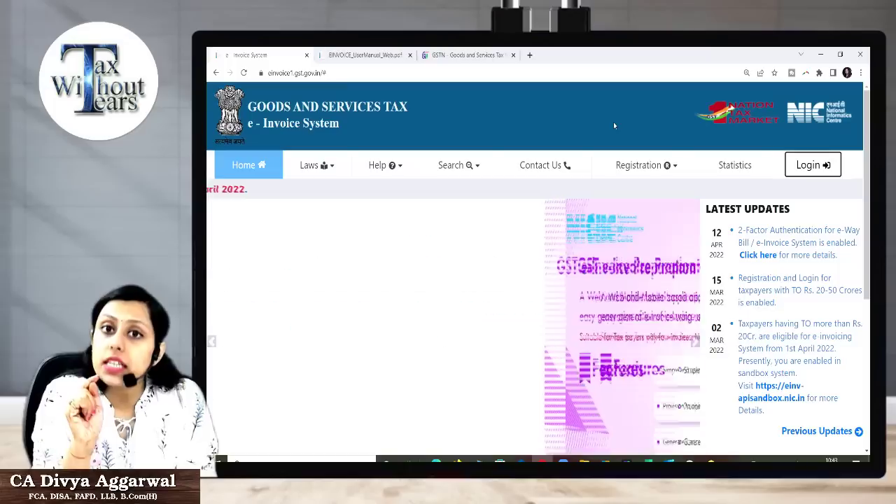
# Open the e-Invoice Registration Form used to register for the portal login
pyautogui.click(642, 168)
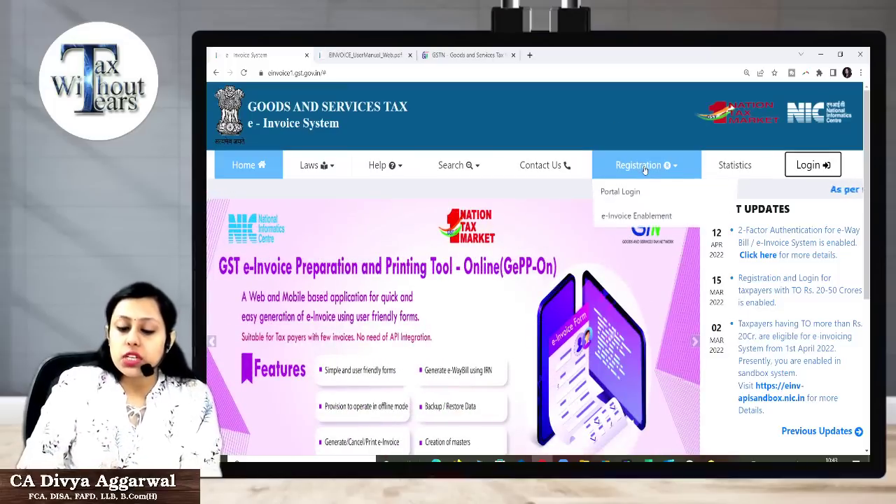
pyautogui.click(640, 192)
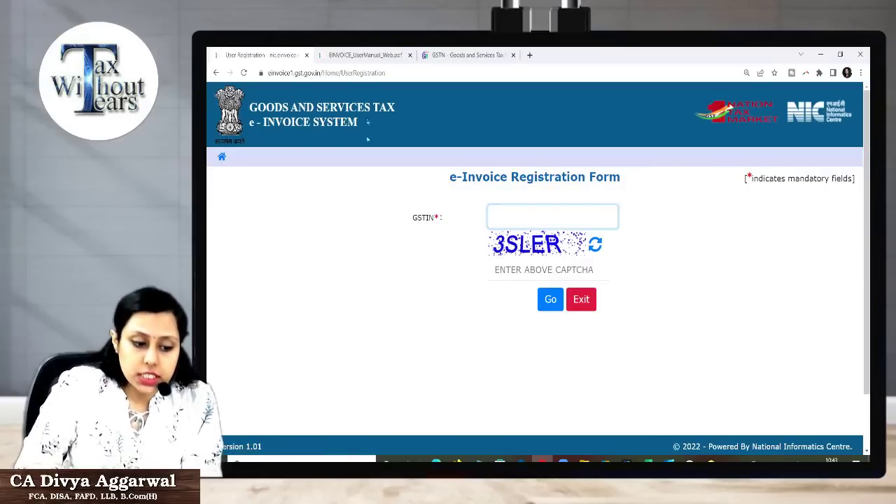
# Examine the registration form, OTP verification and forgotten-password sections in EINVOICE_UserManual_Web.pdf, reducing the zoom to 175%
pyautogui.click(382, 60)
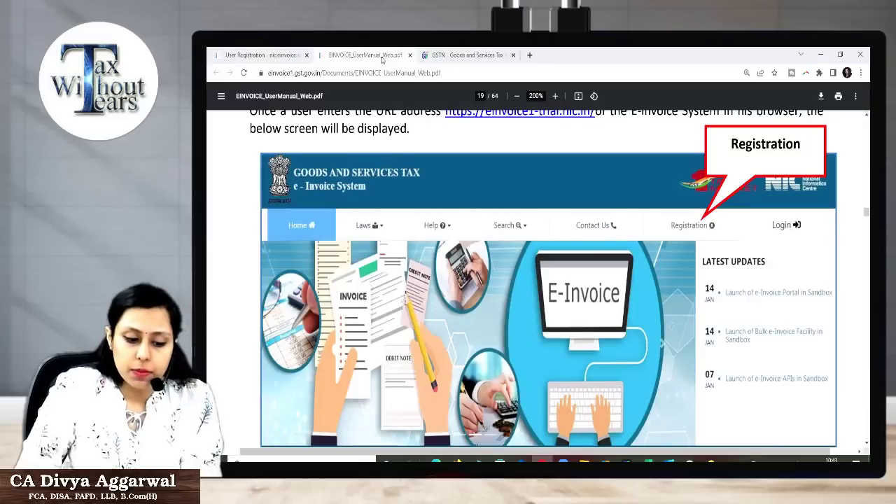
pyautogui.scroll(-10, 481, 230)
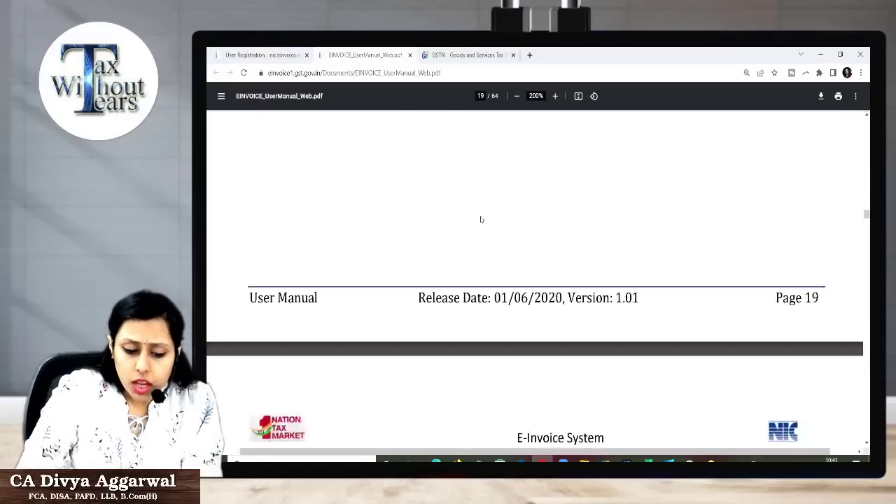
pyautogui.scroll(-4, 481, 220)
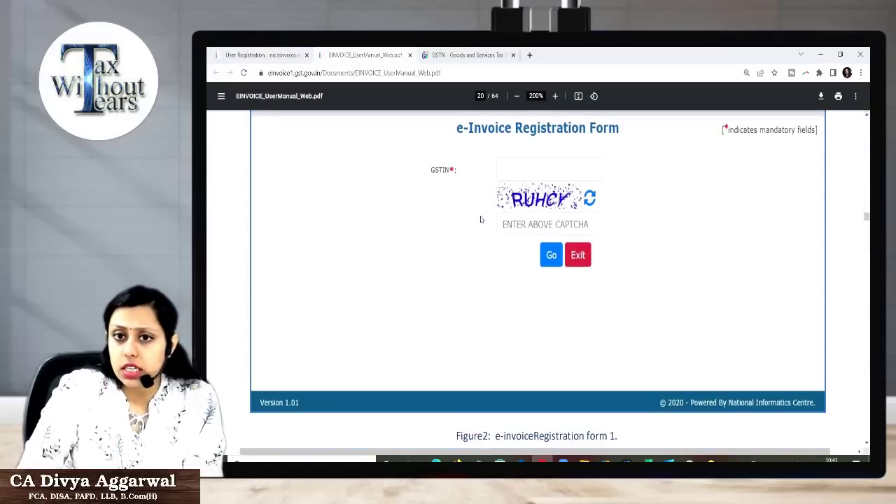
pyautogui.scroll(-10, 481, 219)
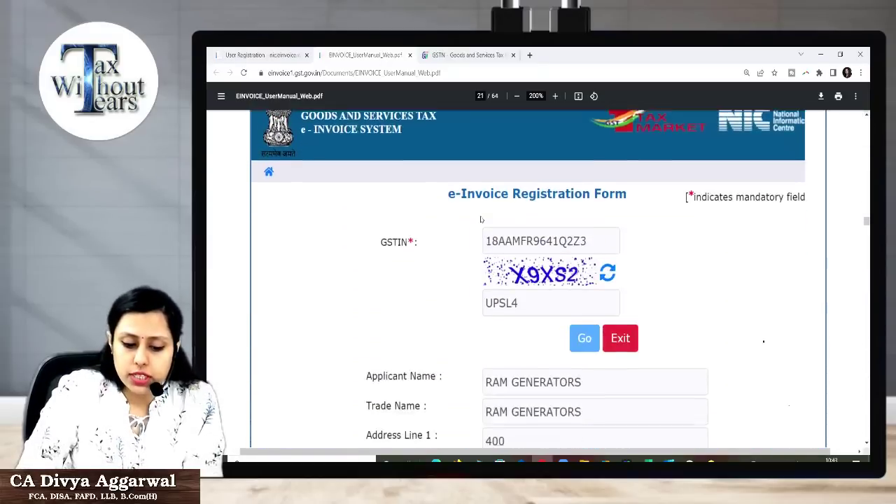
pyautogui.click(516, 96)
pyautogui.scroll(-2, 552, 253)
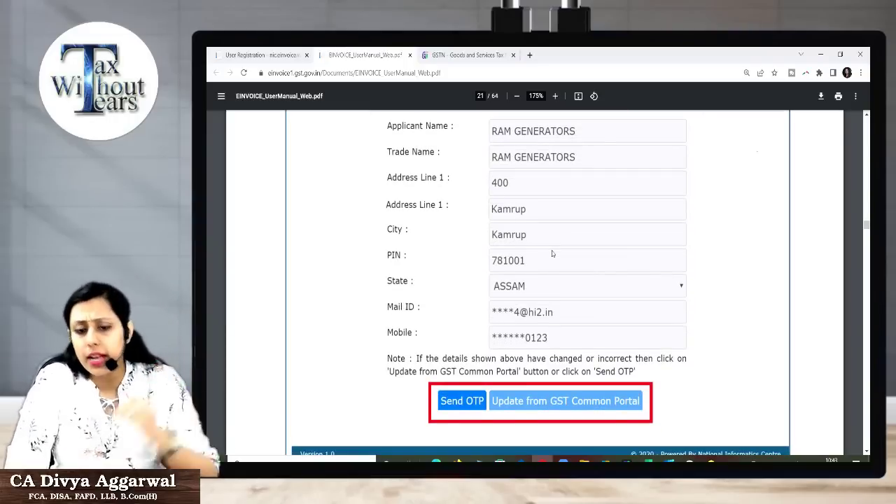
pyautogui.scroll(-2, 552, 254)
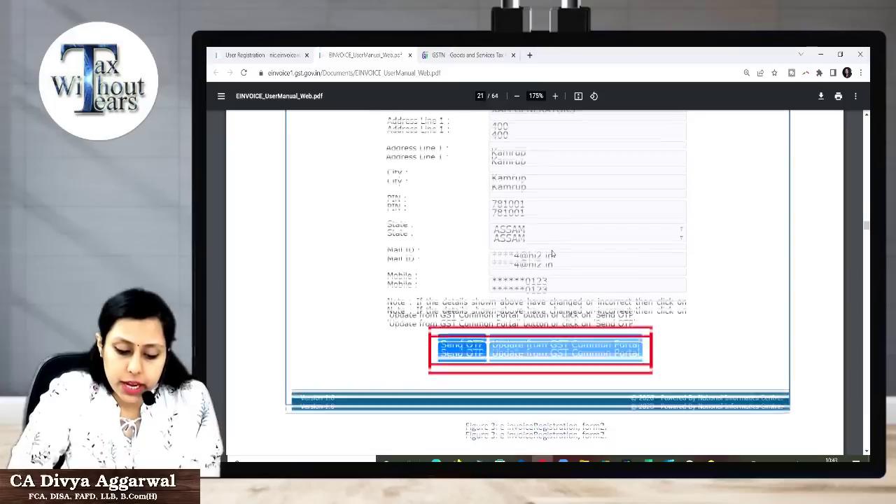
pyautogui.scroll(-10, 553, 252)
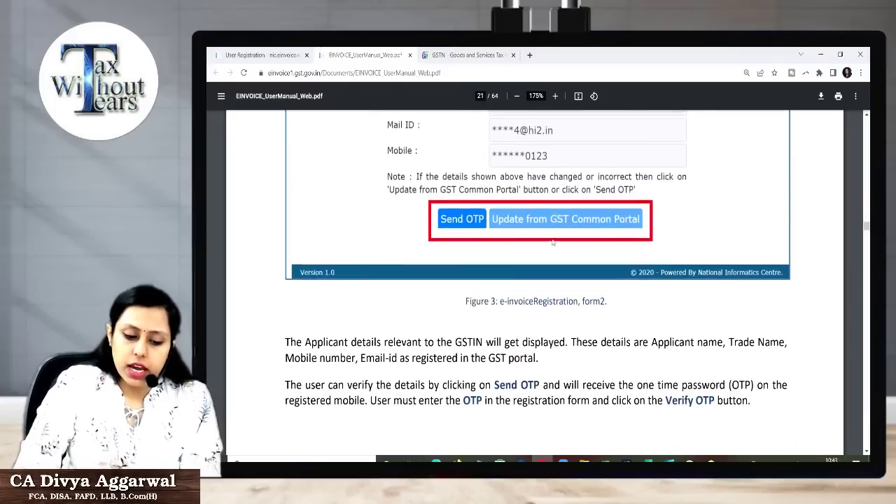
pyautogui.scroll(-10, 552, 235)
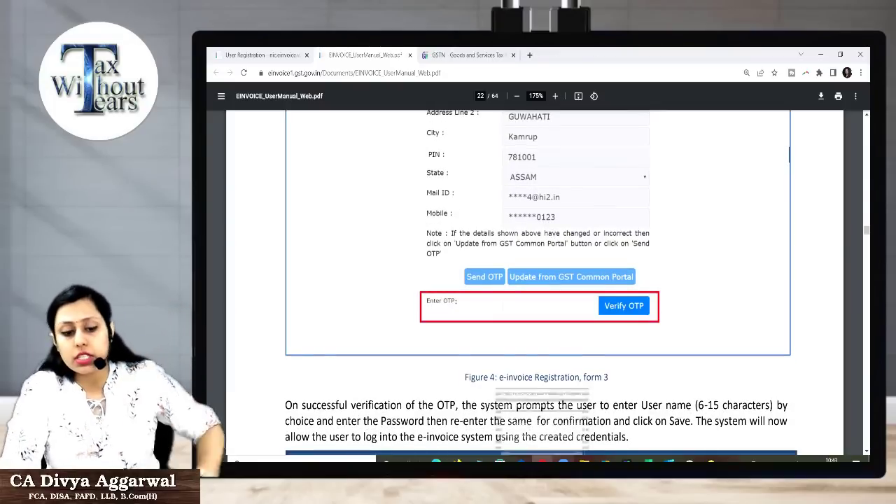
pyautogui.scroll(-10, 556, 247)
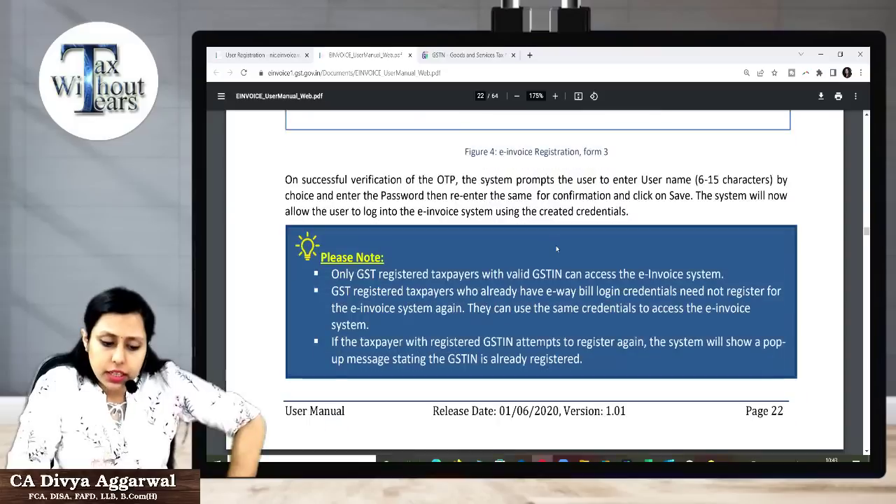
pyautogui.scroll(-4, 556, 240)
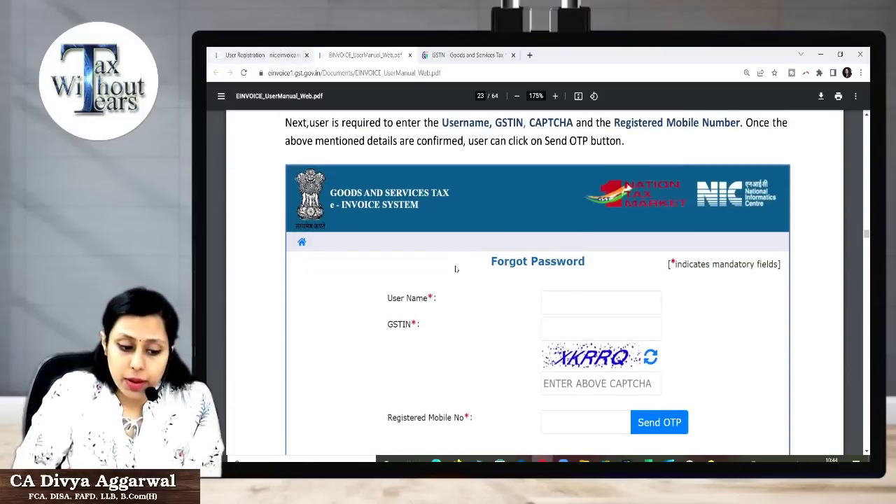
pyautogui.scroll(3, 453, 266)
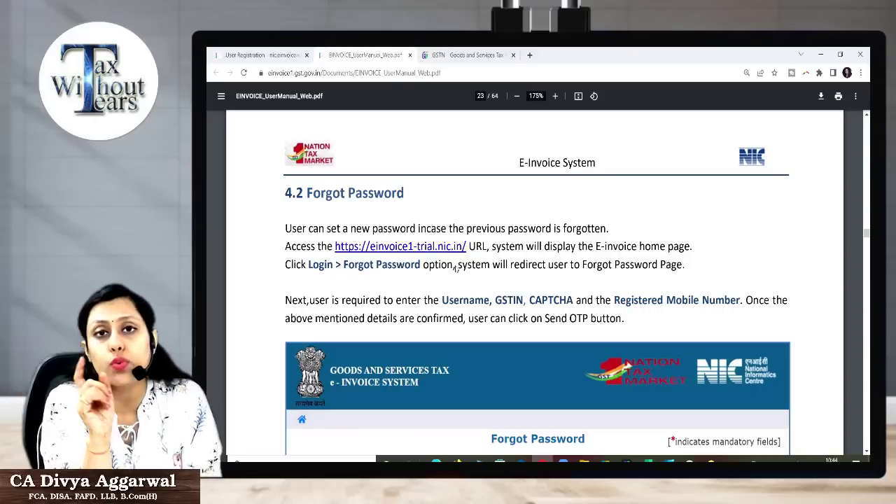
# Leave the portal's registration form, view the e-Invoice Enablement Form, and return to the home page
pyautogui.click(294, 52)
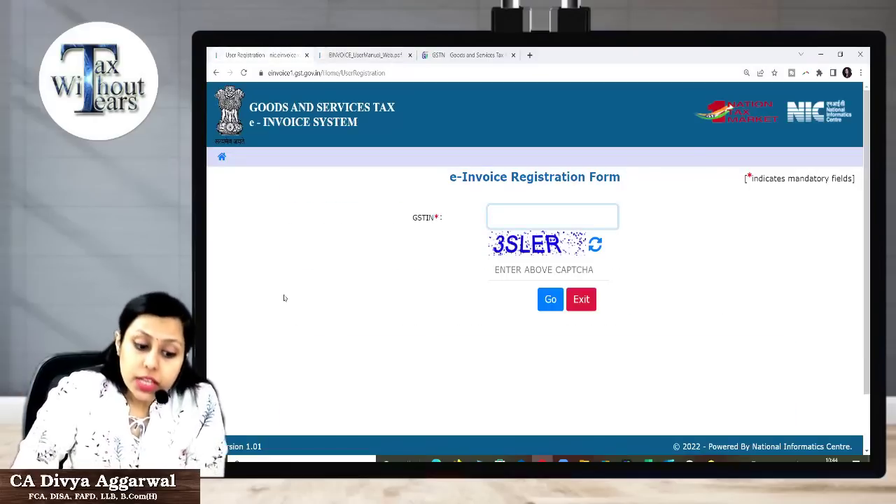
pyautogui.click(222, 158)
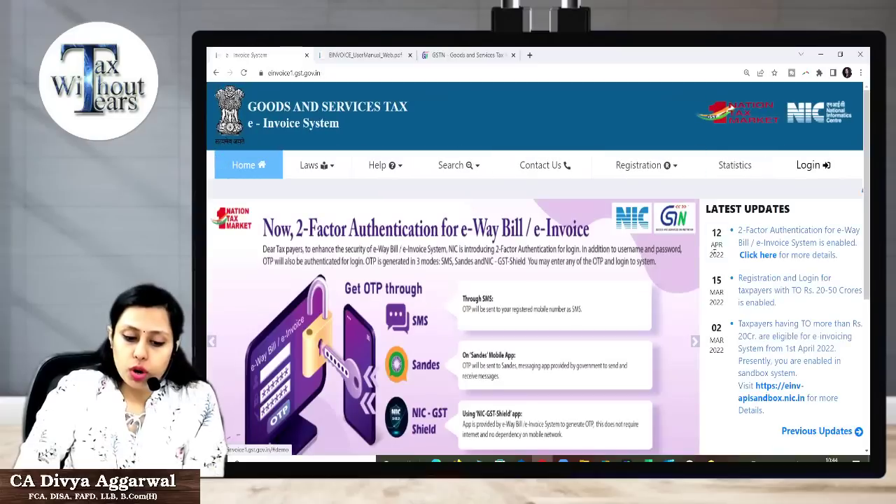
pyautogui.click(660, 165)
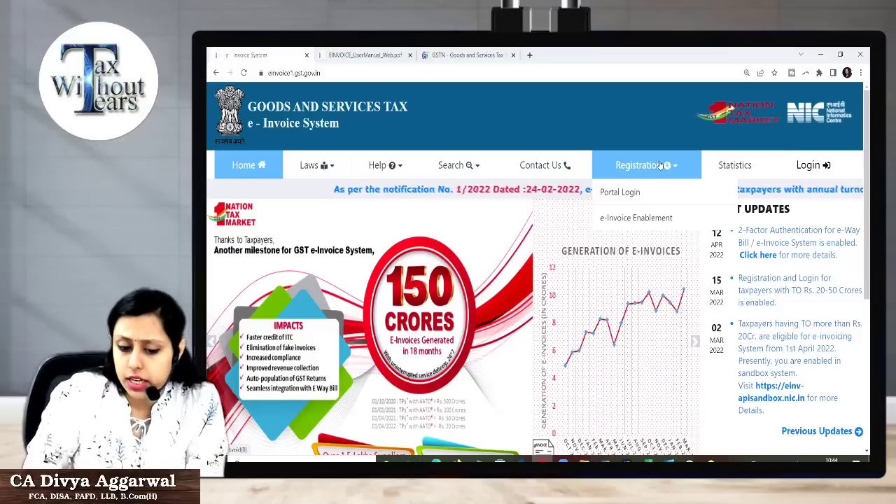
pyautogui.click(644, 220)
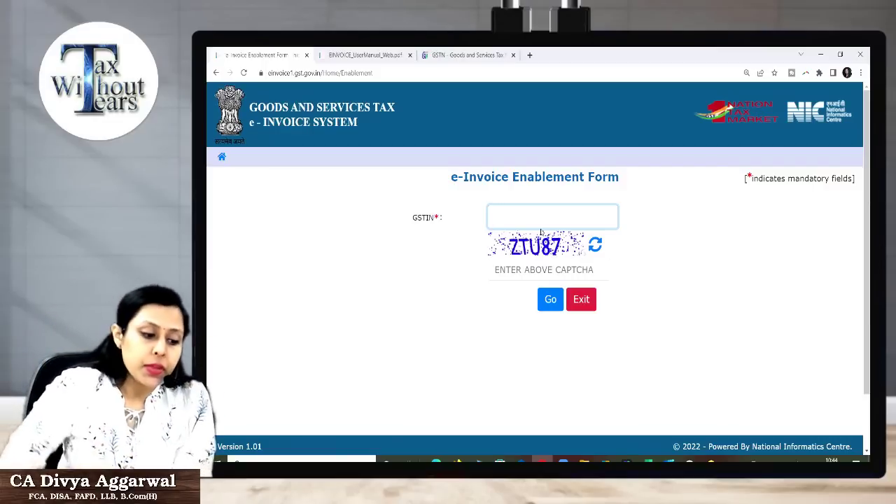
pyautogui.click(222, 156)
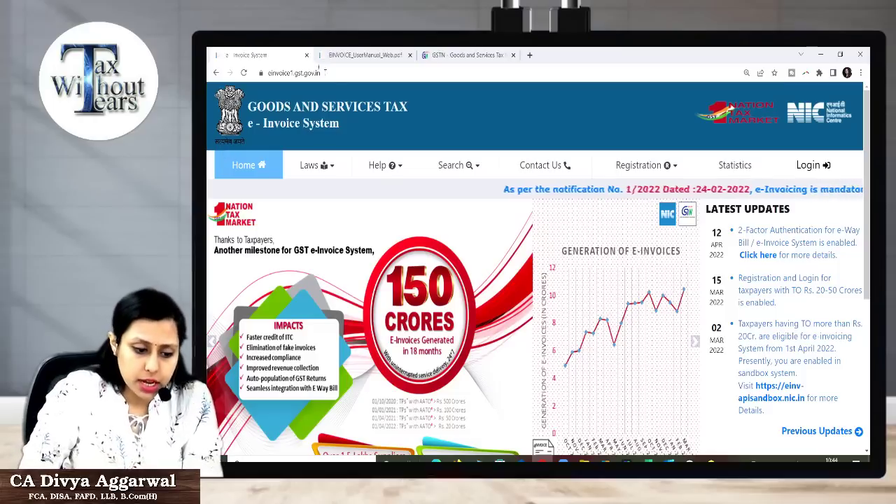
# View the download page for the list of GSTINs generating IRN and return to the home page
pyautogui.moveTo(457, 165)
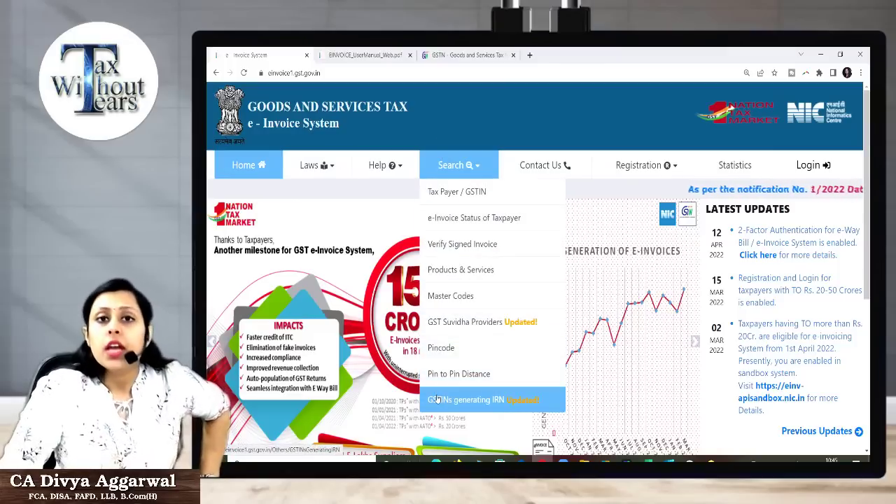
pyautogui.click(437, 399)
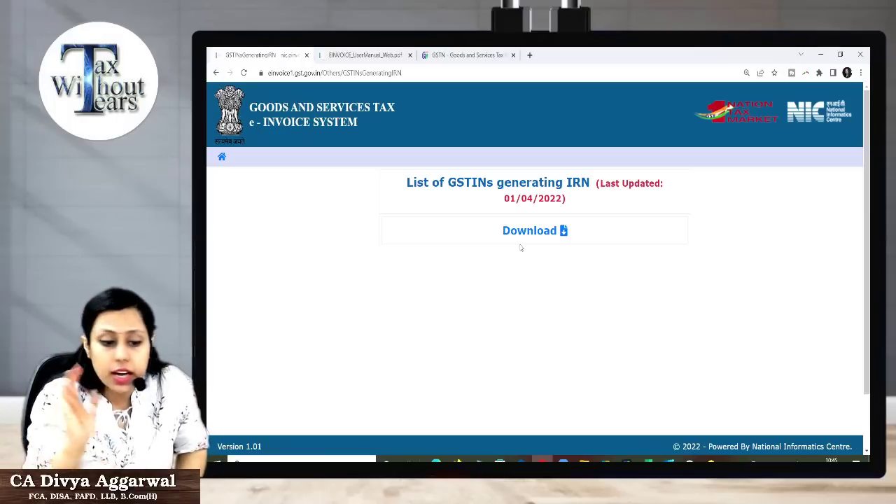
pyautogui.click(222, 156)
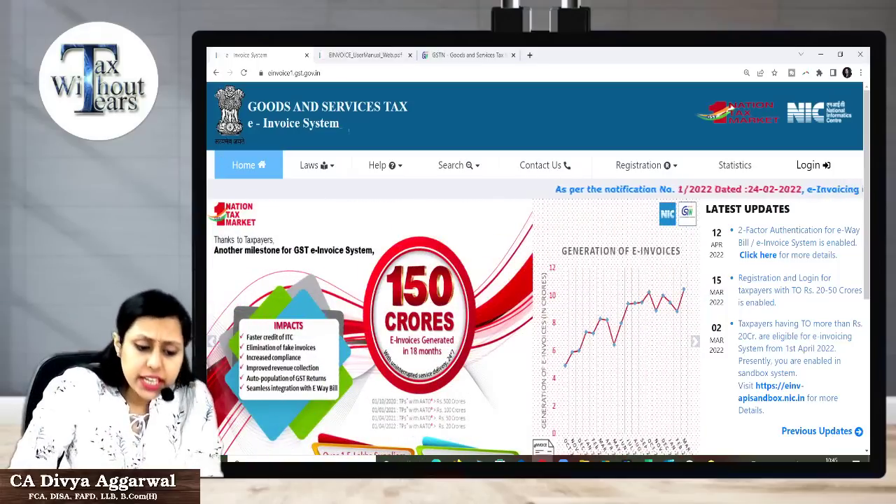
# Open the portal's Bulk Generation Tools help page
pyautogui.click(459, 165)
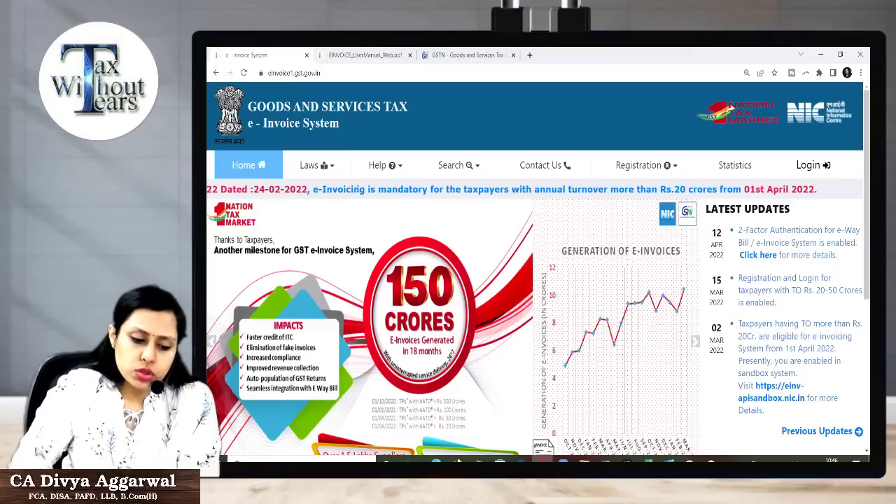
pyautogui.click(385, 165)
pyautogui.moveTo(383, 319)
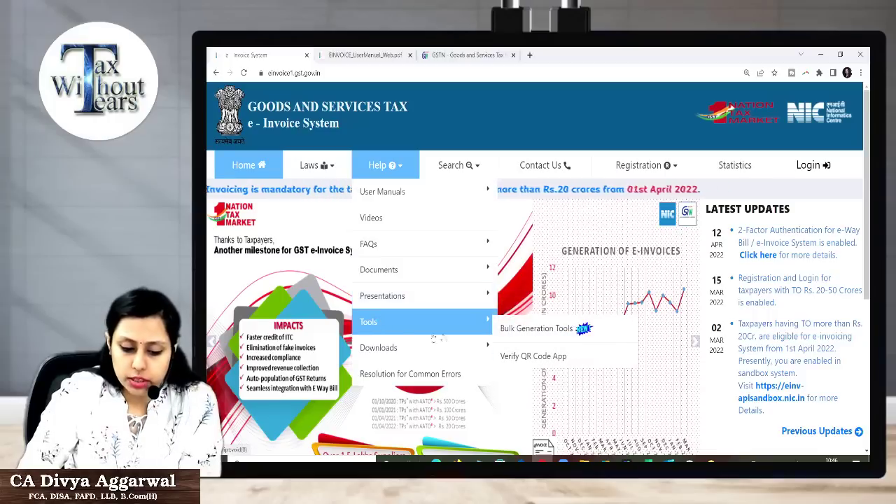
pyautogui.click(537, 327)
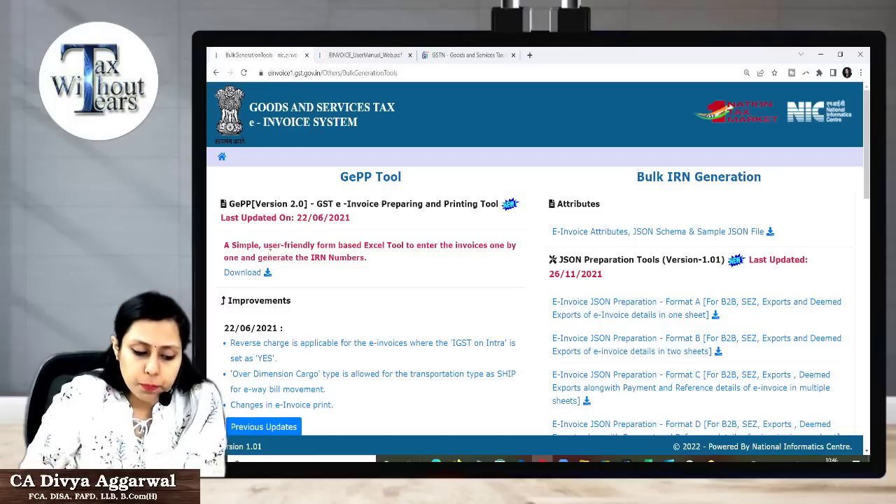
# Highlight the GePP tool's description and review the JSON preparation tools for Formats A to D
pyautogui.moveTo(226, 245); pyautogui.dragTo(403, 257)
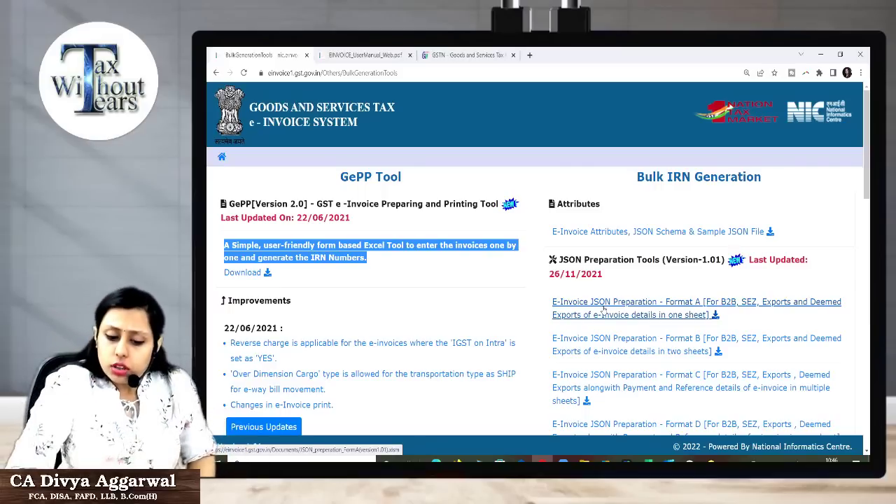
pyautogui.scroll(-2, 628, 413)
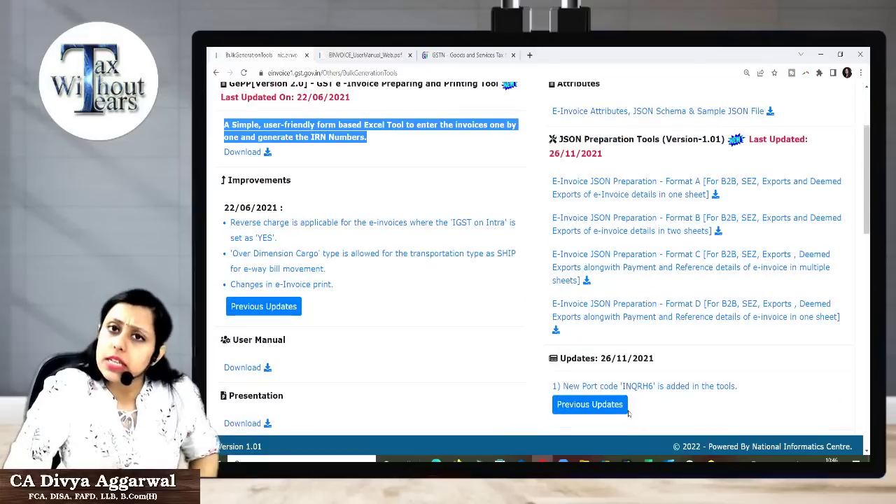
pyautogui.scroll(2, 628, 413)
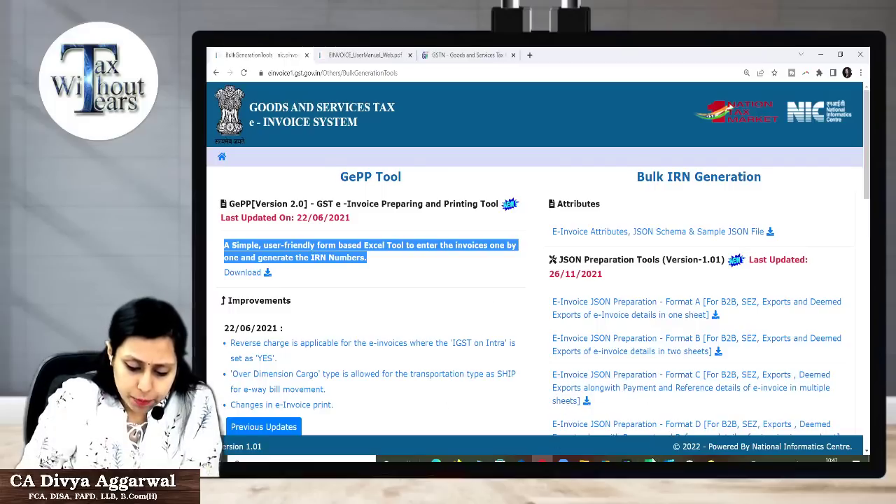
# Switch to the e-invoice demonstration video in the media player and skip ahead to the portal login part
pyautogui.click(648, 462)
pyautogui.hotkey('alt', 'Tab')
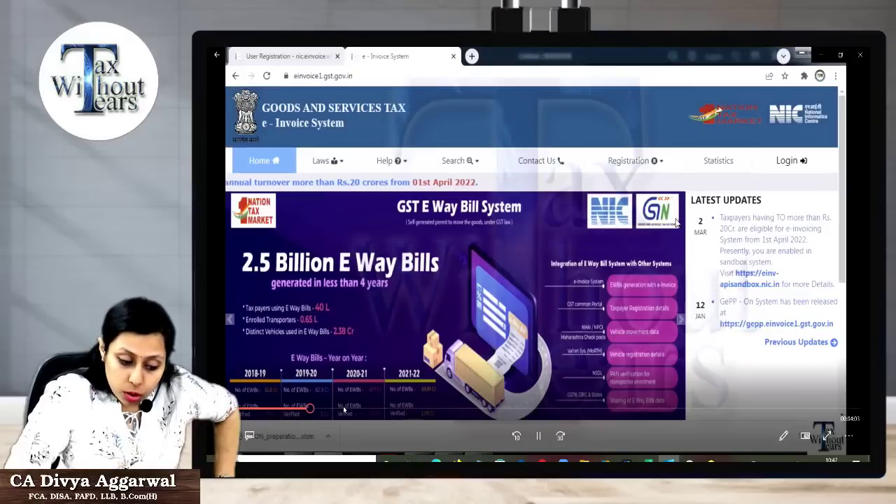
pyautogui.click(342, 409)
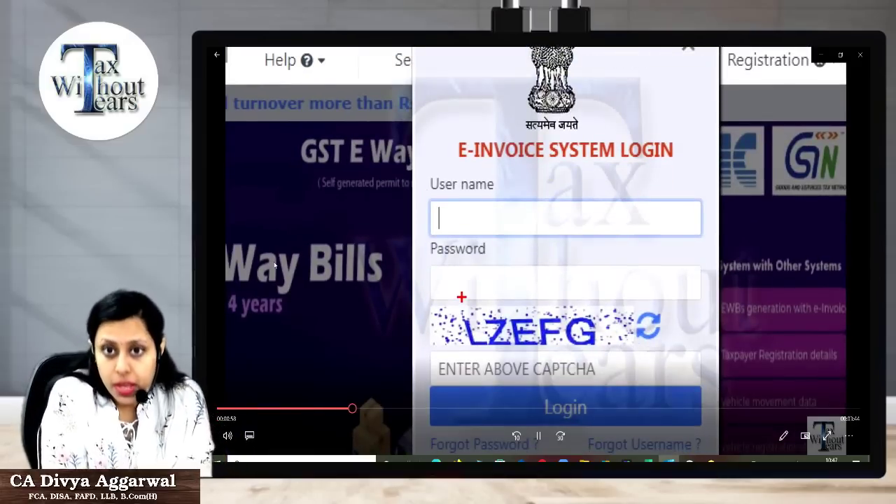
# Skip ahead in the demonstration video past the technical contact page and review the e-invoice system's main menu
pyautogui.click(379, 409)
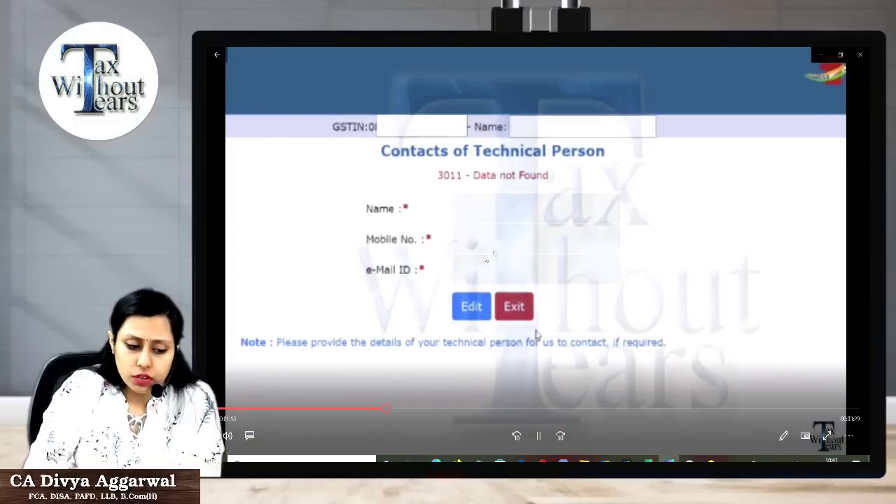
pyautogui.click(409, 410)
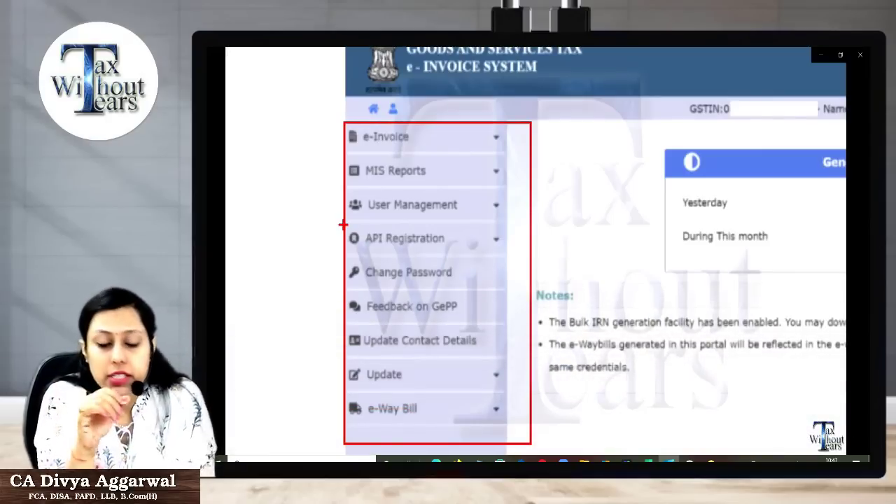
pyautogui.moveTo(467, 179)
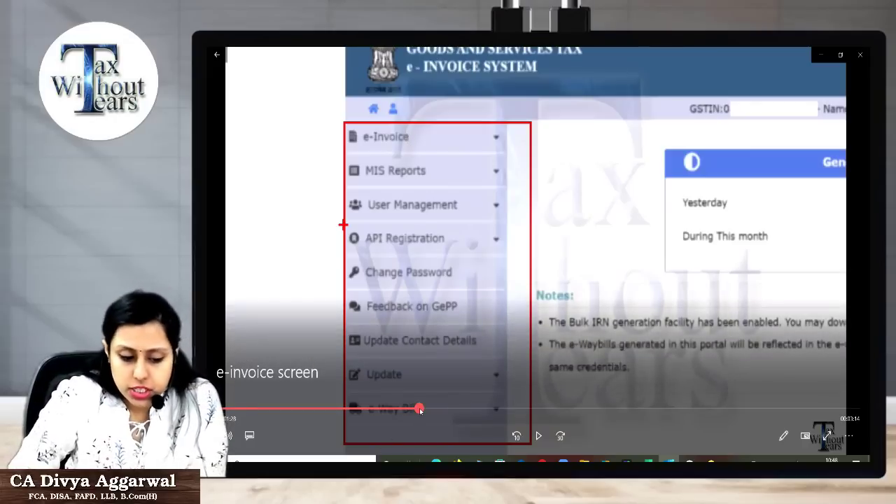
# Skip through the demonstration video's dashboard and API registration parts to the list of GSPs, resuming playback along the way
pyautogui.click(428, 409)
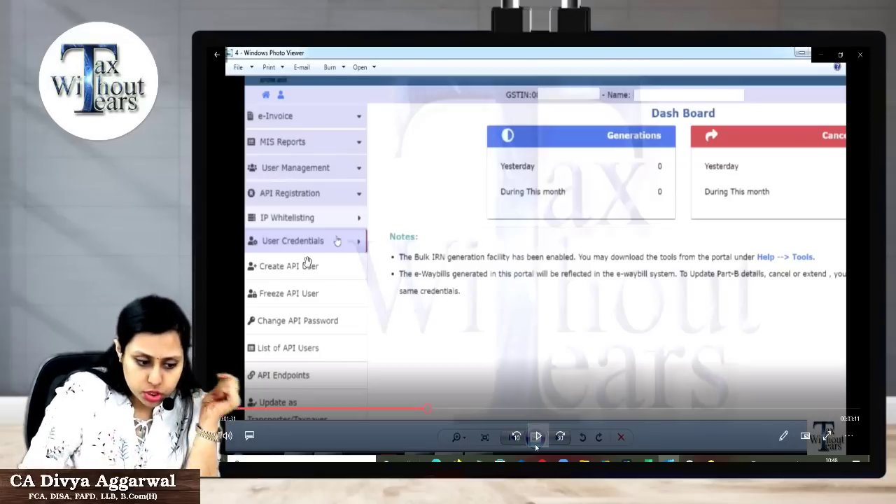
pyautogui.click(538, 438)
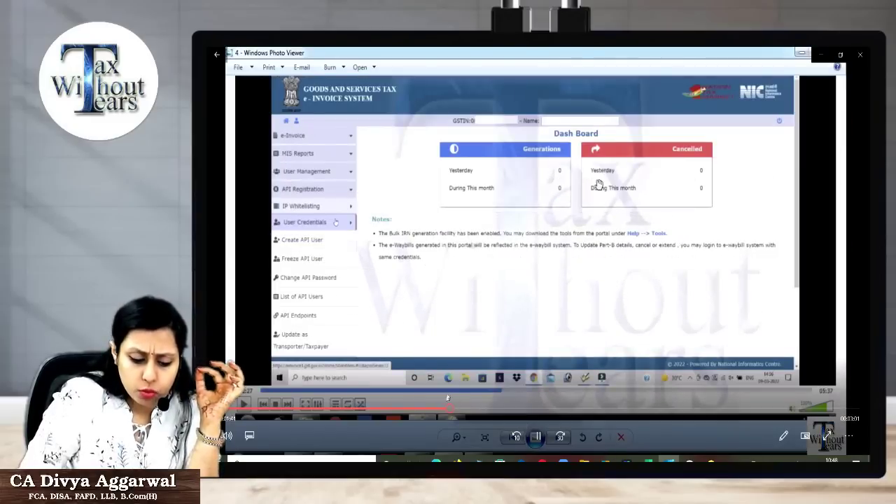
pyautogui.click(469, 411)
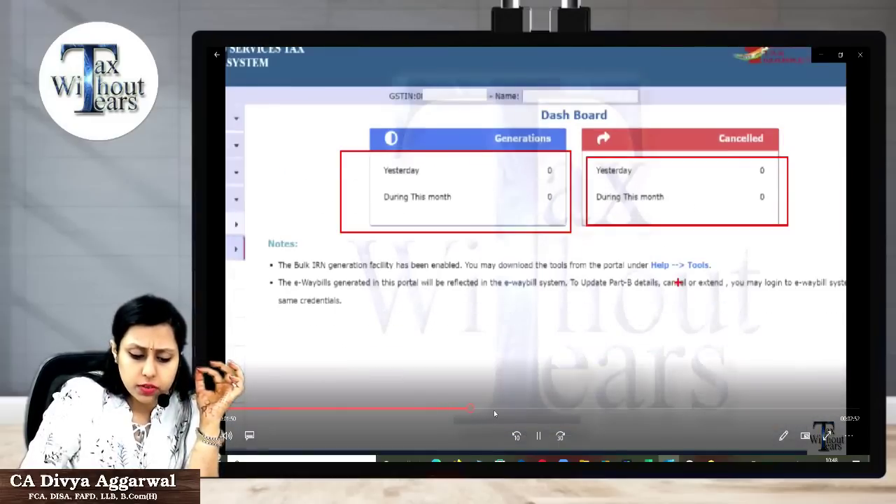
pyautogui.click(494, 412)
pyautogui.click(525, 411)
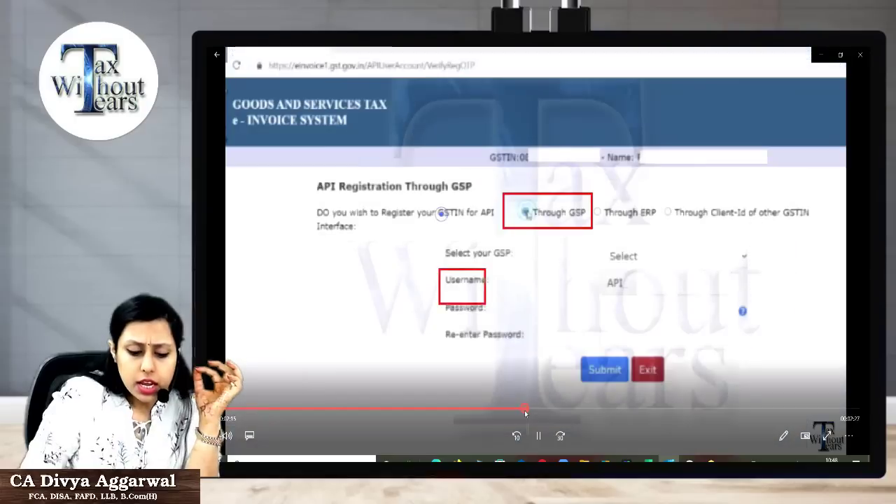
pyautogui.click(558, 411)
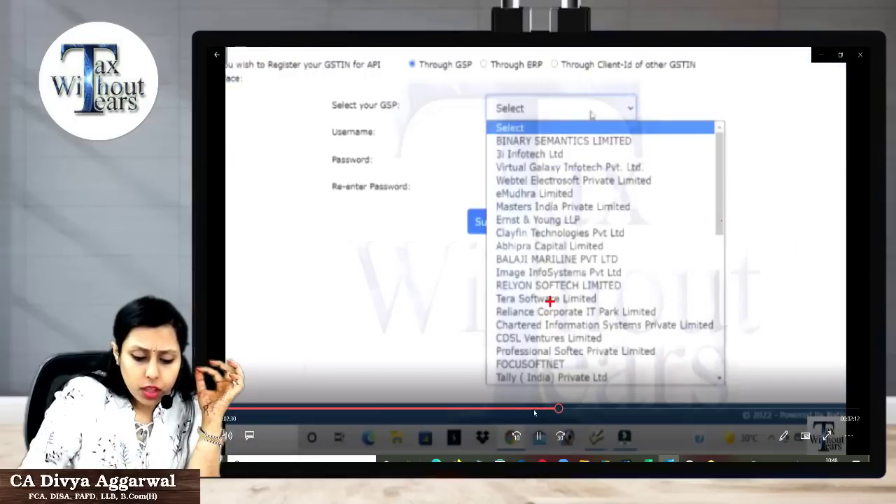
pyautogui.click(525, 410)
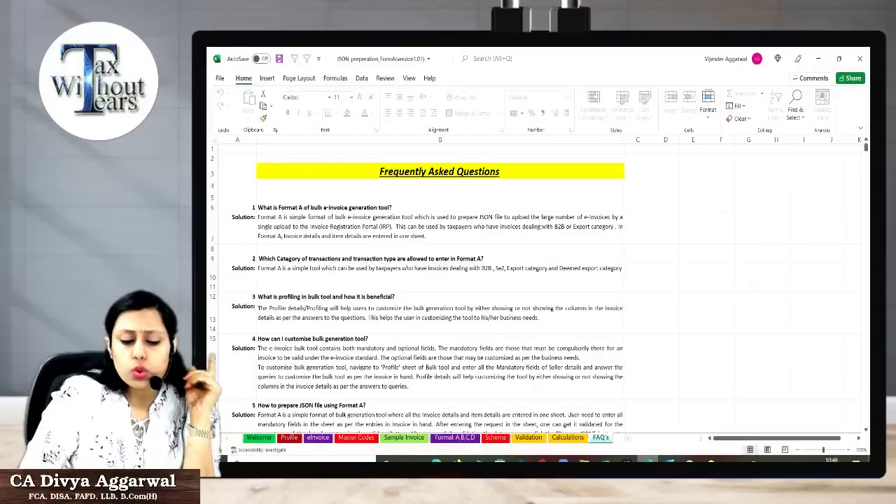
# Switch to the Format A JSON preparation workbook in Excel and review its FAQ's and Welcome sheets
pyautogui.scroll(-6, 470, 362)
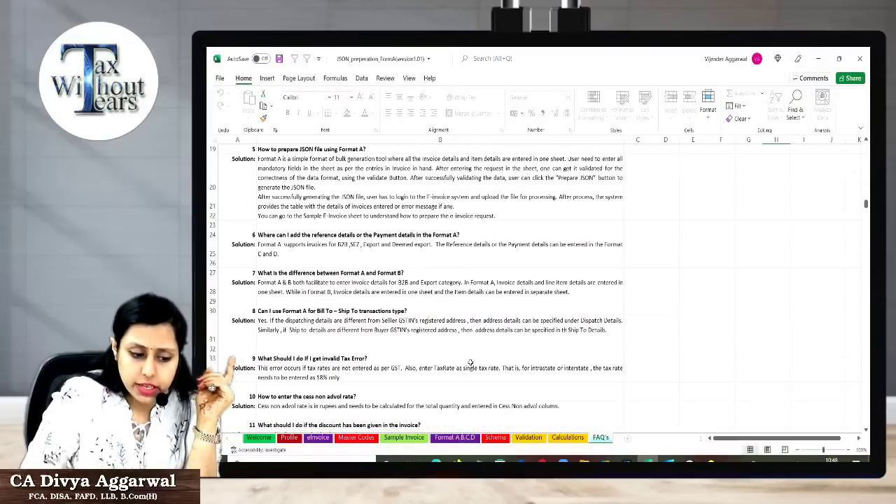
pyautogui.scroll(6, 470, 363)
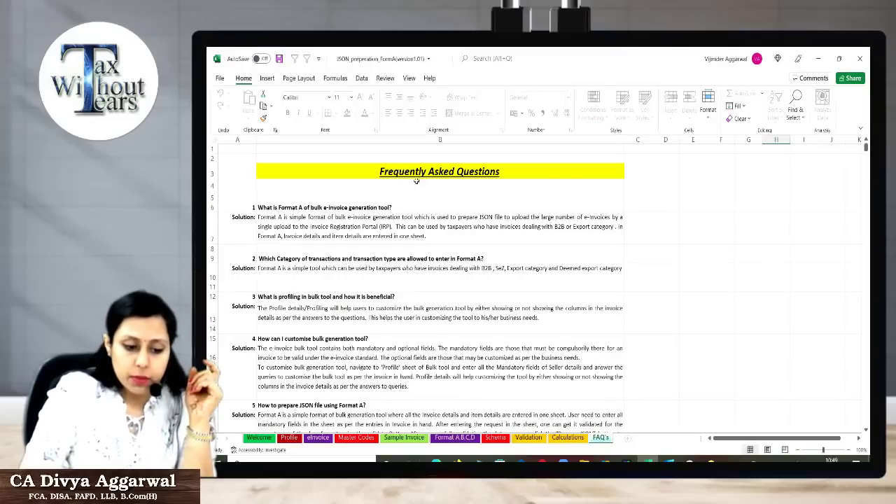
pyautogui.click(262, 439)
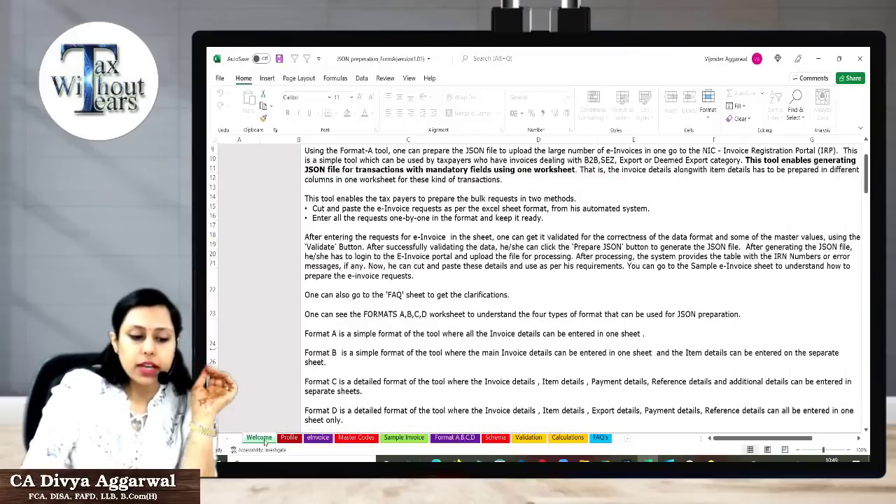
pyautogui.scroll(3, 482, 307)
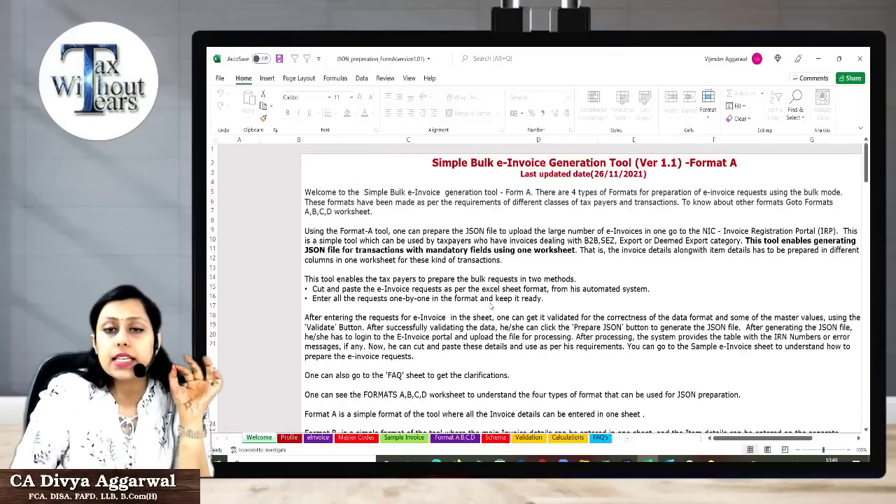
# Review the seller GSTIN fields and the profile questions on the Profile sheet, enlarging it to 120%
pyautogui.click(291, 441)
pyautogui.scroll(5, 437, 339)
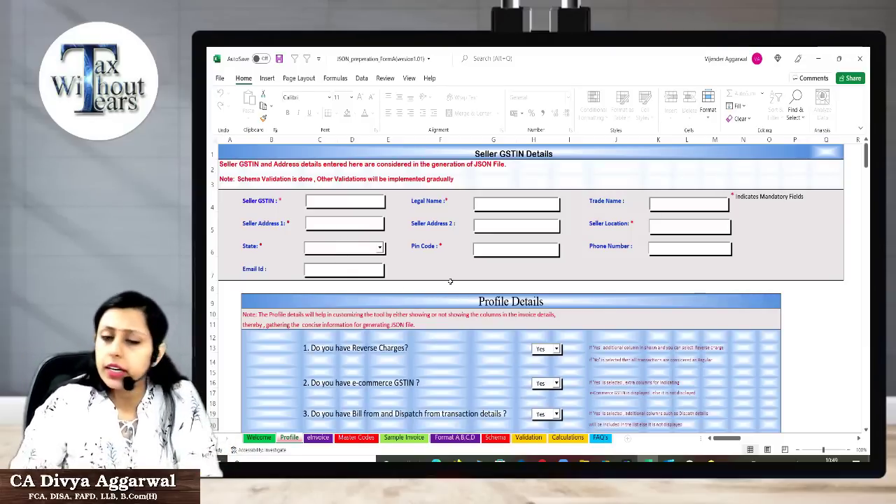
pyautogui.scroll(-7, 469, 239)
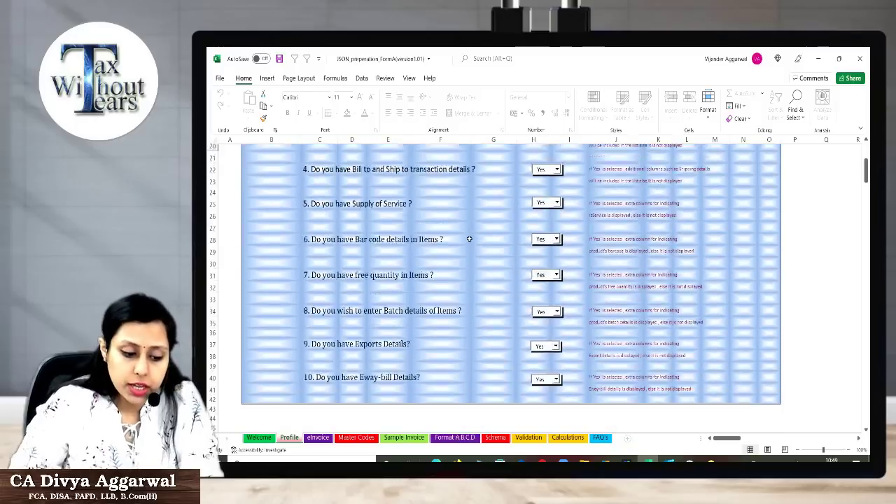
pyautogui.scroll(3, 469, 239)
pyautogui.scroll(2, 469, 238)
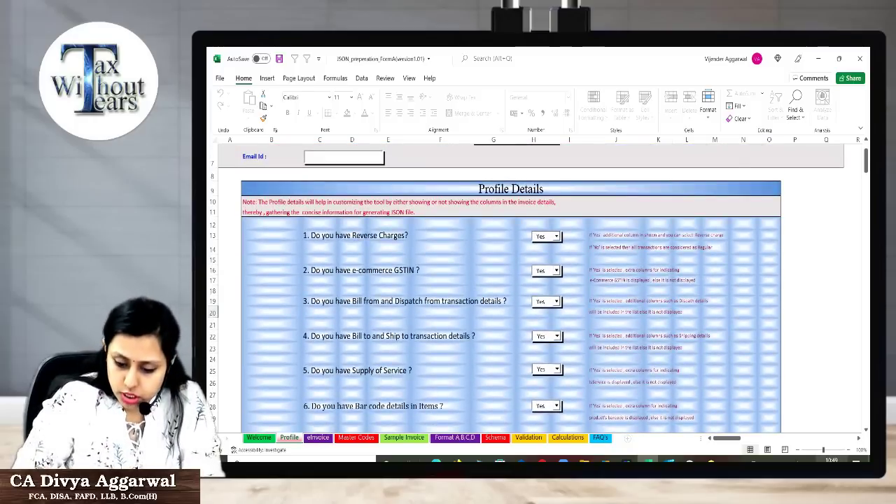
pyautogui.click(847, 449)
pyautogui.click(847, 450)
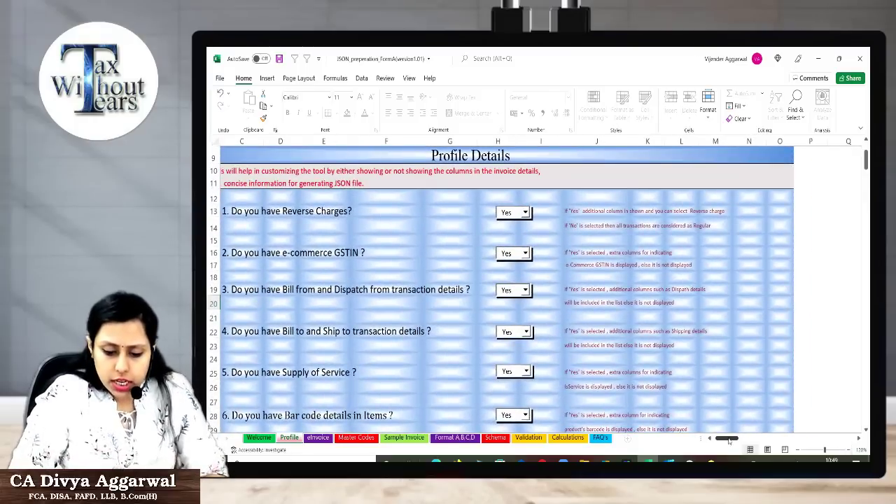
pyautogui.moveTo(728, 439); pyautogui.dragTo(706, 442)
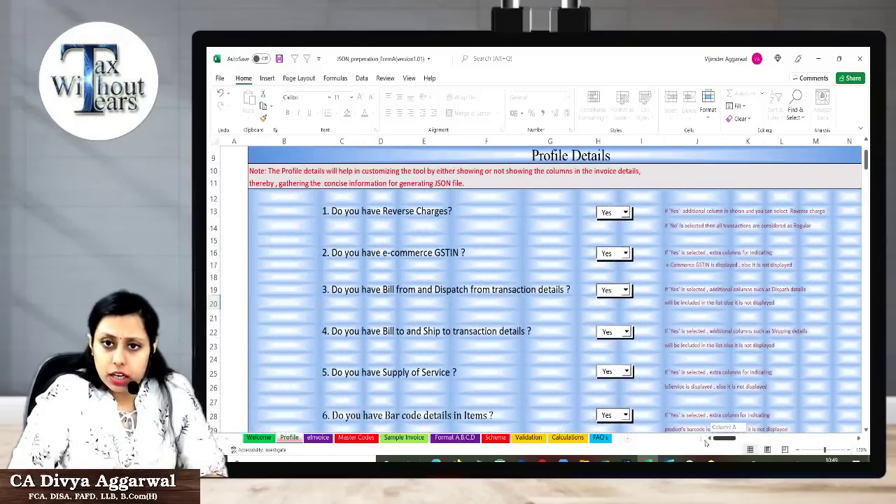
# Open the eInvoice sheet and locate the Reverse Charge column among its headings
pyautogui.click(317, 437)
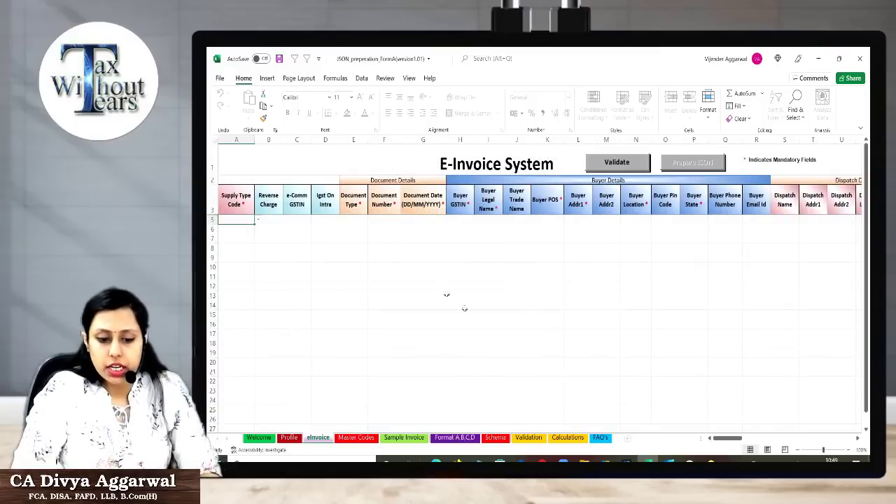
pyautogui.moveTo(735, 438); pyautogui.dragTo(627, 453)
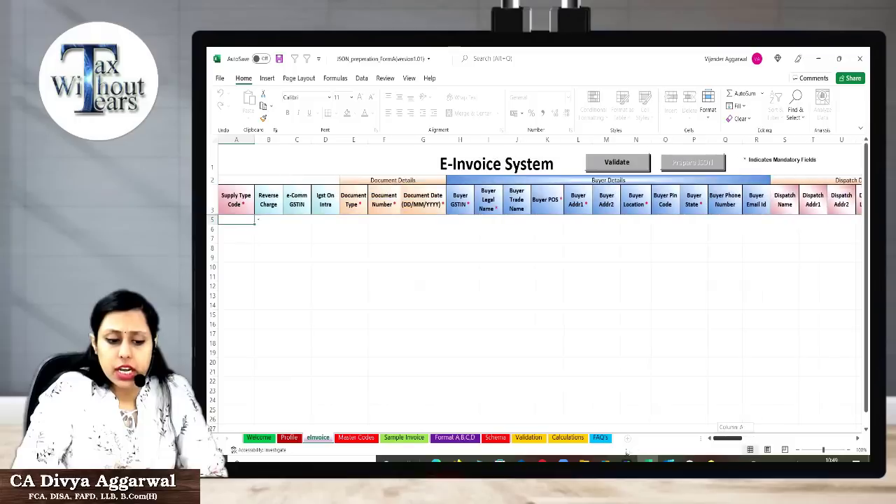
pyautogui.click(268, 209)
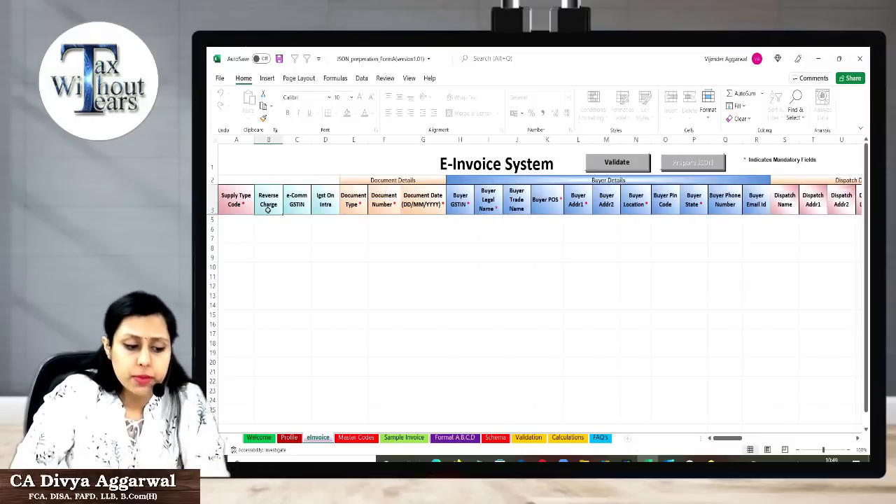
# Set the Profile sheet's Reverse Charges question to No and check the eInvoice sheet's columns
pyautogui.click(289, 437)
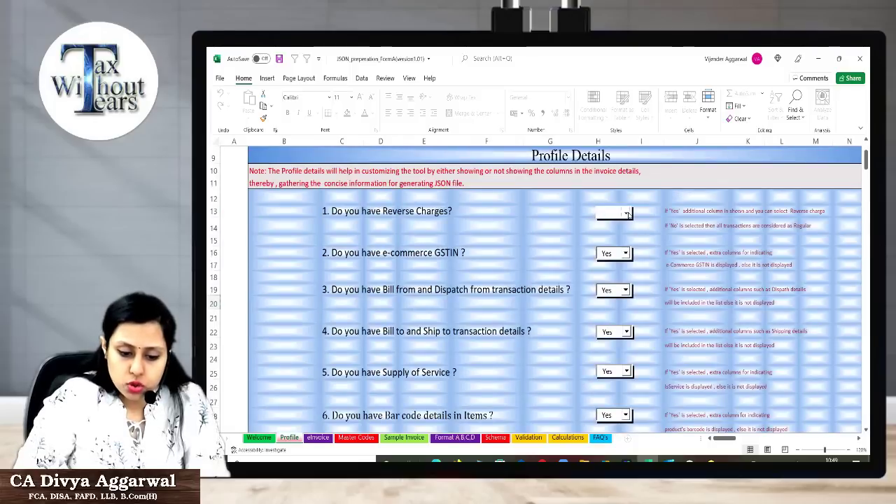
pyautogui.click(628, 213)
pyautogui.click(617, 231)
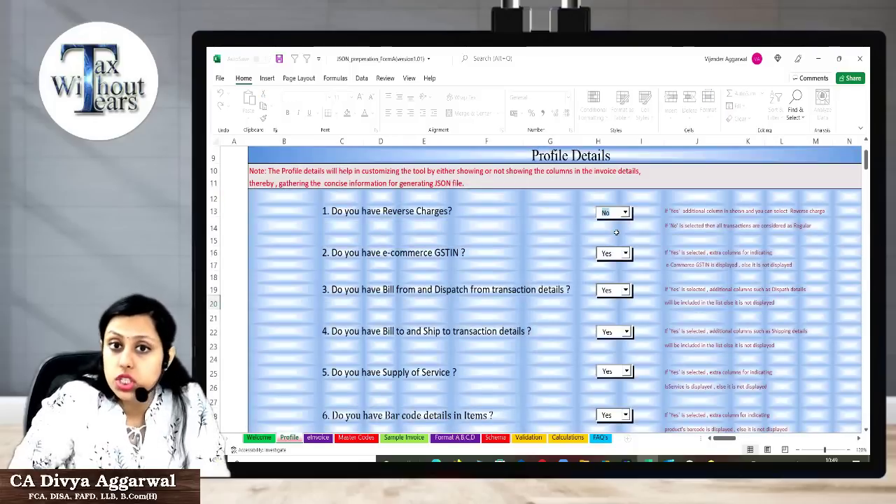
pyautogui.click(320, 438)
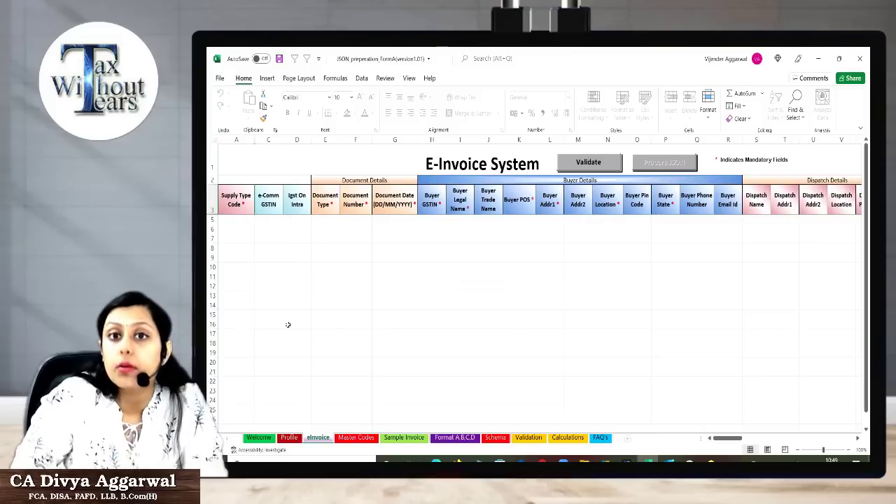
# Return to the Profile sheet and review the remaining profile questions and the seller GSTIN details
pyautogui.click(289, 437)
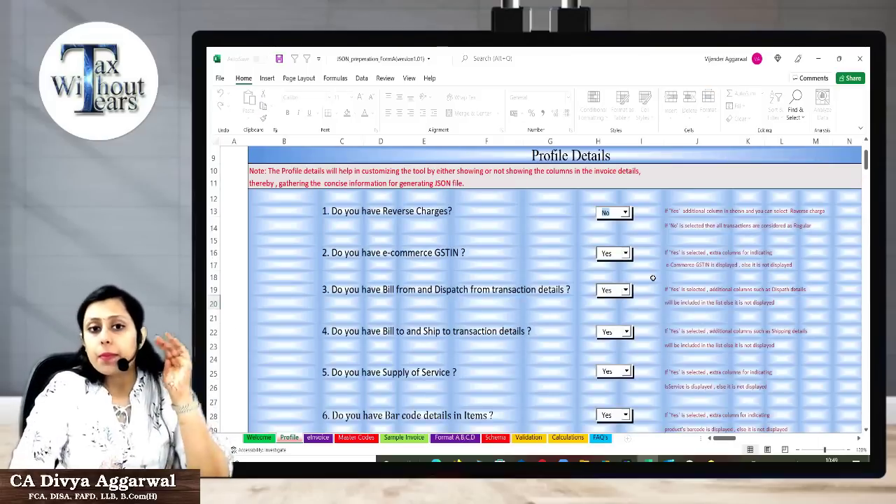
pyautogui.scroll(-5, 653, 278)
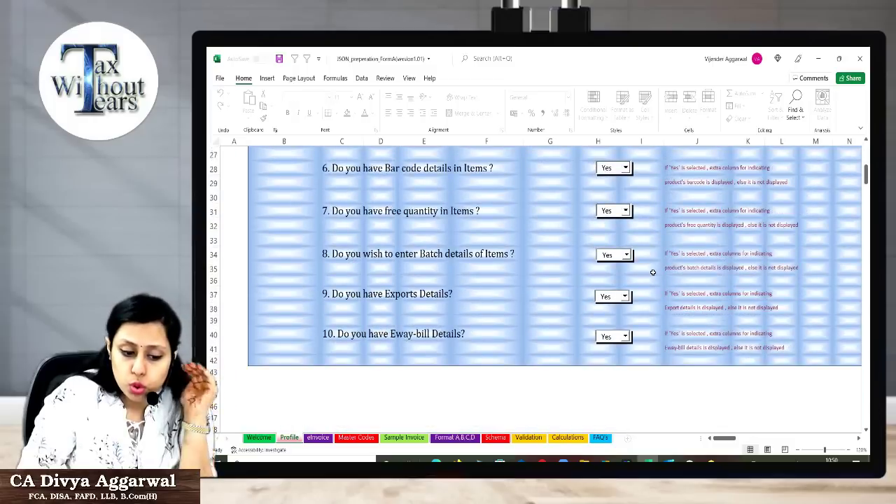
pyautogui.scroll(6, 653, 272)
pyautogui.scroll(3, 652, 272)
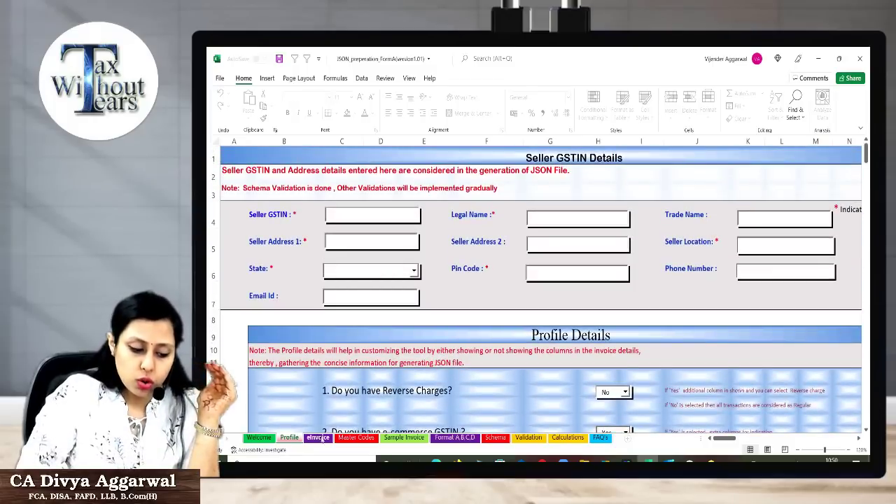
# Inspect the Supply Type Code and Document Type choices in the eInvoice sheet's first entry row without selecting any
pyautogui.hotkey('ctrl', 'pagedown')
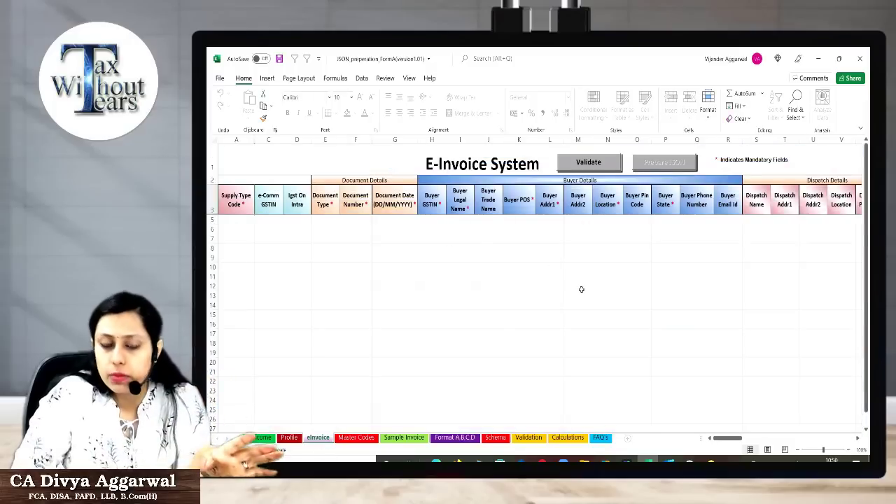
pyautogui.click(237, 220)
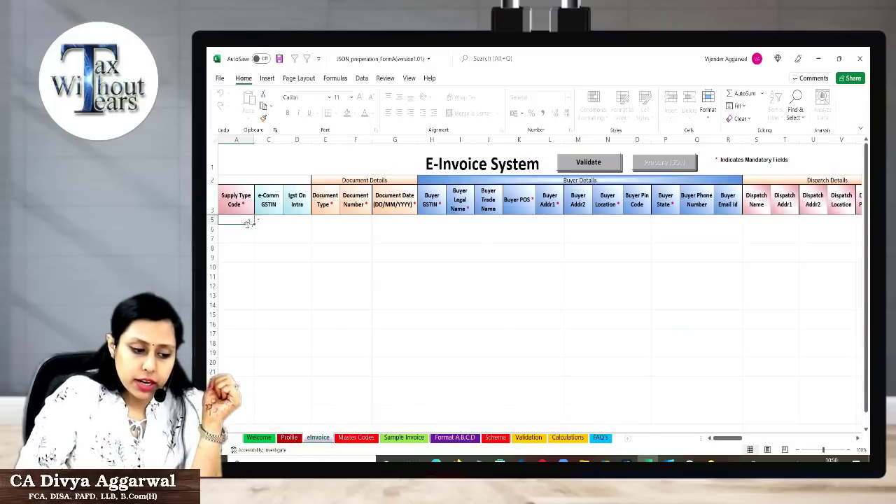
pyautogui.click(259, 221)
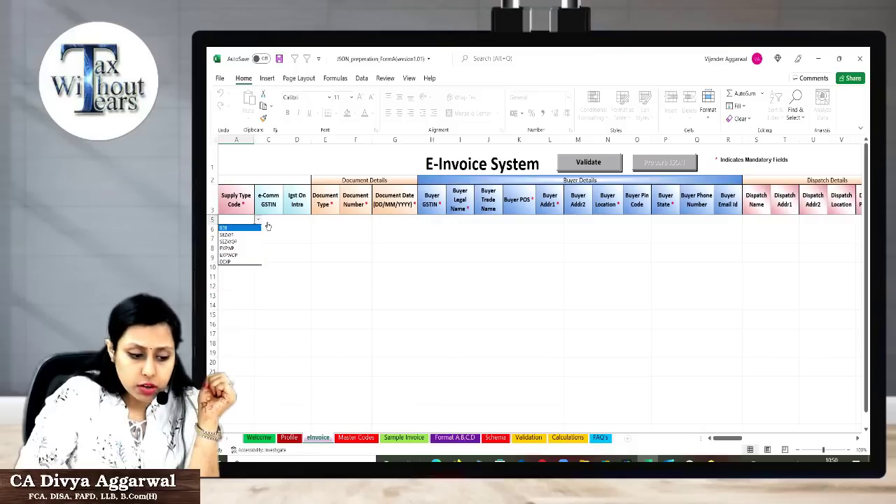
pyautogui.press('Escape')
pyautogui.click(267, 221)
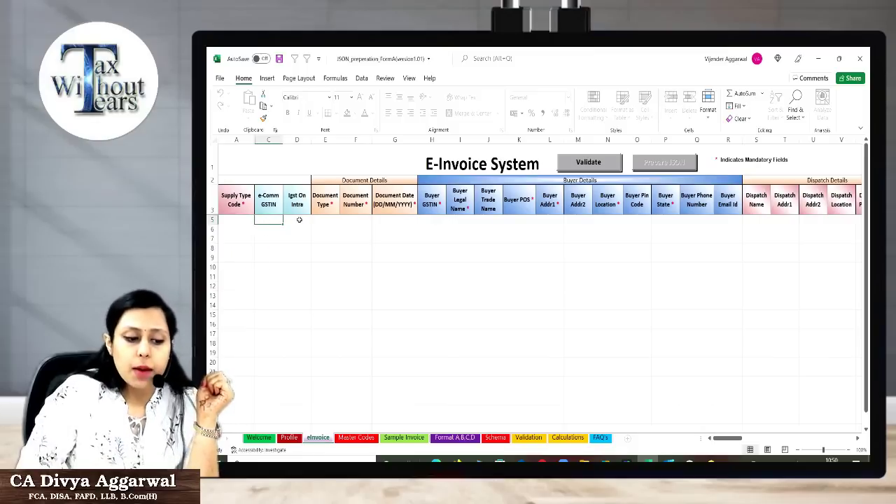
pyautogui.click(297, 221)
pyautogui.click(325, 219)
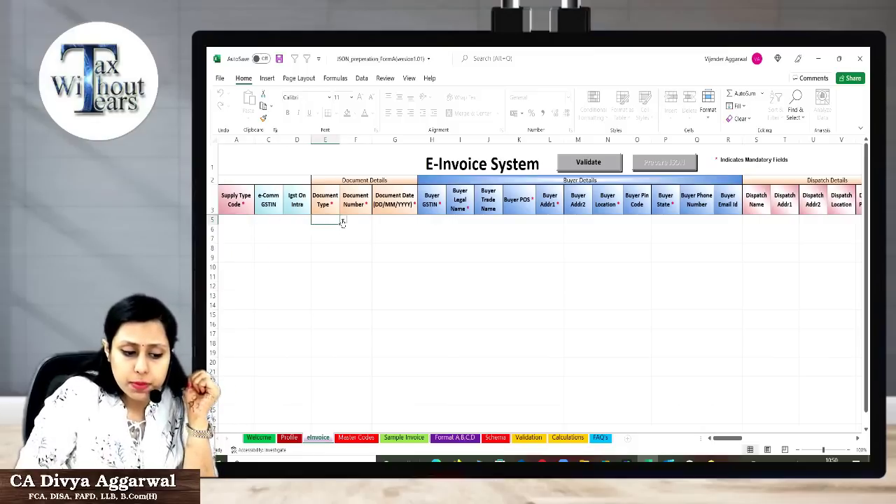
pyautogui.click(342, 221)
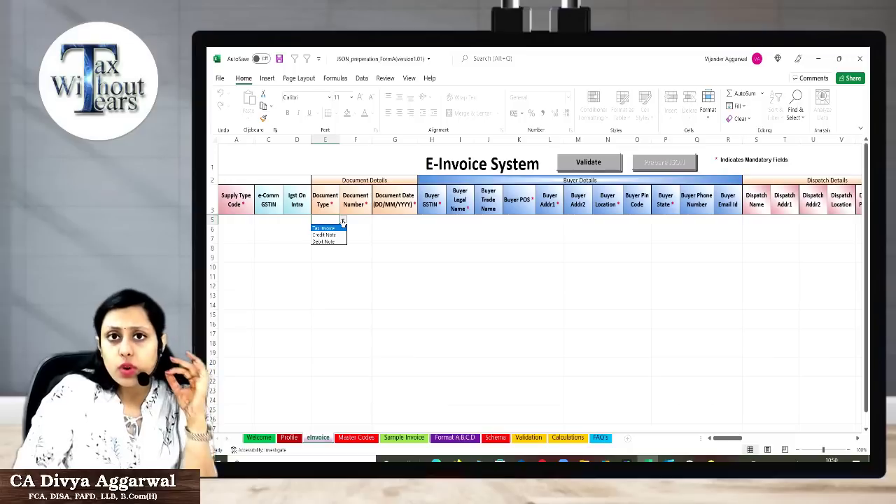
pyautogui.press('Escape')
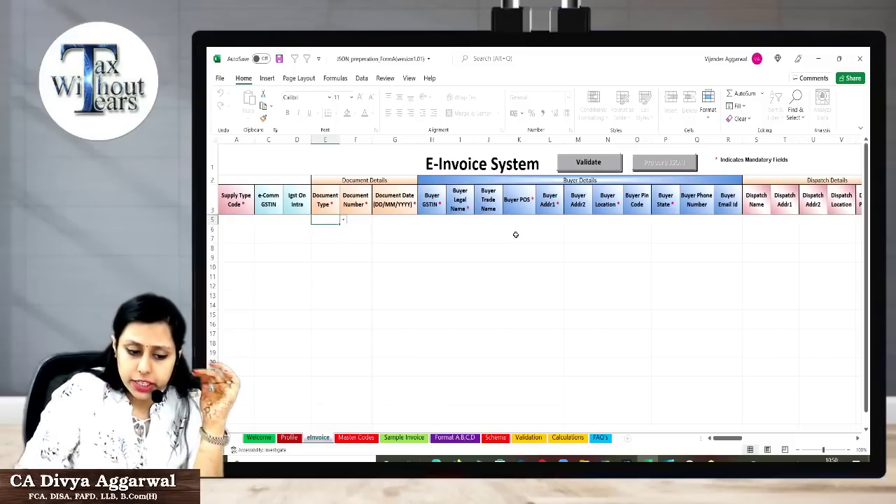
# Examine the Buyer, Dispatch and Shipping Details columns along the eInvoice sheet's first entry row
pyautogui.click(450, 220)
pyautogui.press('Right')
pyautogui.press('Right')
pyautogui.press('Right')
pyautogui.press('Right')
pyautogui.press('Right')
pyautogui.press('Right')
pyautogui.press('Right')
pyautogui.press('Right')
pyautogui.press('Right')
pyautogui.press('Right')
pyautogui.press('Right')
pyautogui.press('Right')
pyautogui.press('Right')
pyautogui.press('Right')
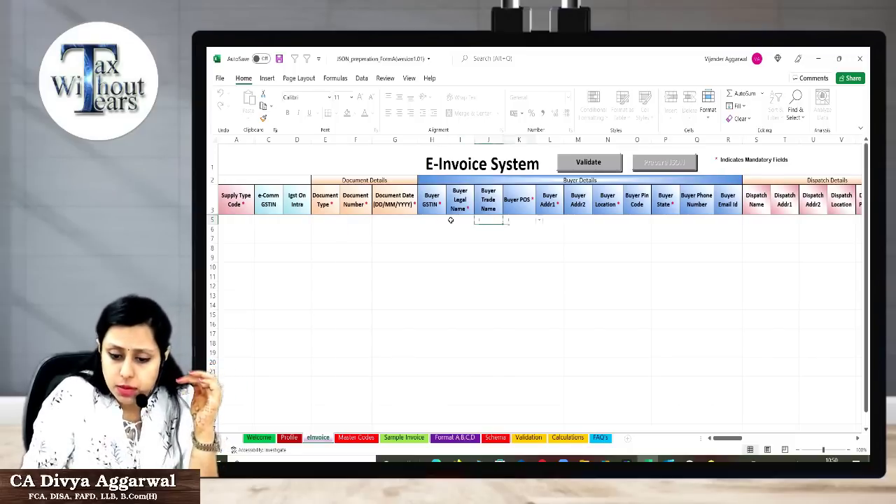
pyautogui.press('Right')
pyautogui.press('Right')
pyautogui.press('Right')
pyautogui.press('Right')
pyautogui.press('Right')
pyautogui.press('Right')
pyautogui.press('Right')
pyautogui.press('Right')
pyautogui.press('Right')
pyautogui.press('Right')
pyautogui.press('Right')
pyautogui.press('Right')
pyautogui.press('Right')
pyautogui.press('Right')
pyautogui.press('Right')
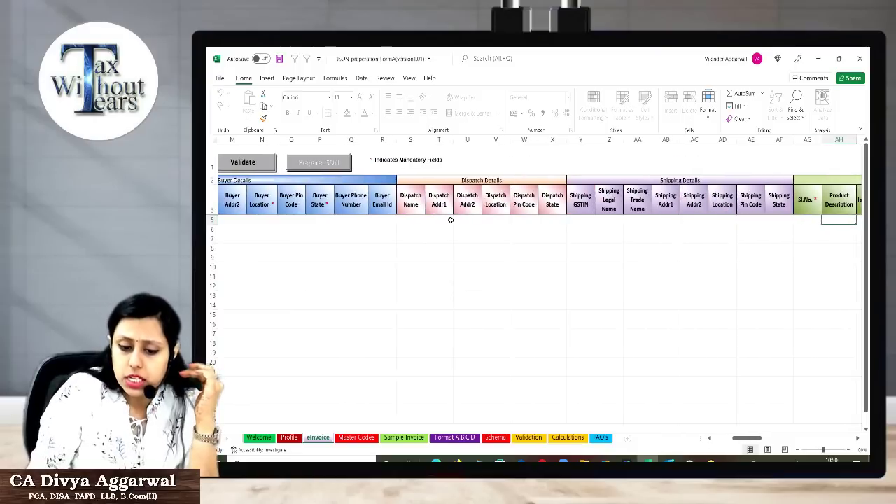
pyautogui.press('Right')
pyautogui.press('Right')
pyautogui.press('Right')
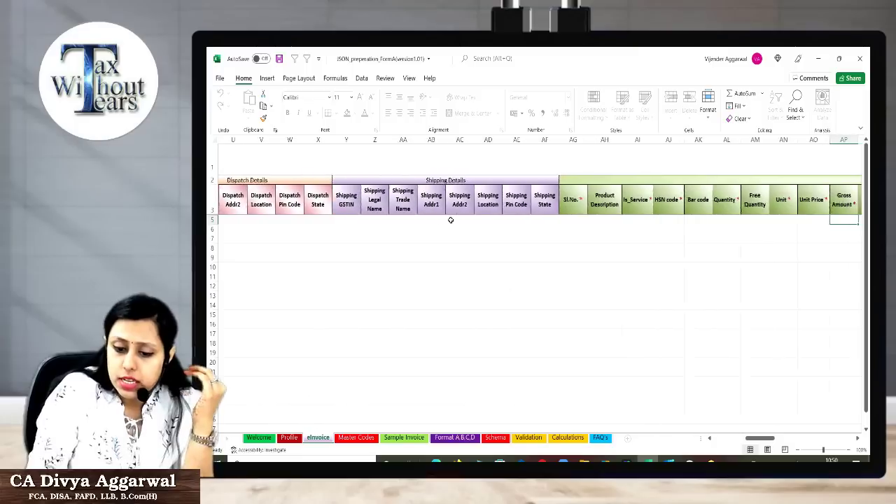
# Examine the Product Details columns, from the service flag and HSN code through the GST and cess amounts
pyautogui.press('Left')
pyautogui.press('Left')
pyautogui.press('Left')
pyautogui.press('Left')
pyautogui.press('Left')
pyautogui.press('Left')
pyautogui.press('Right')
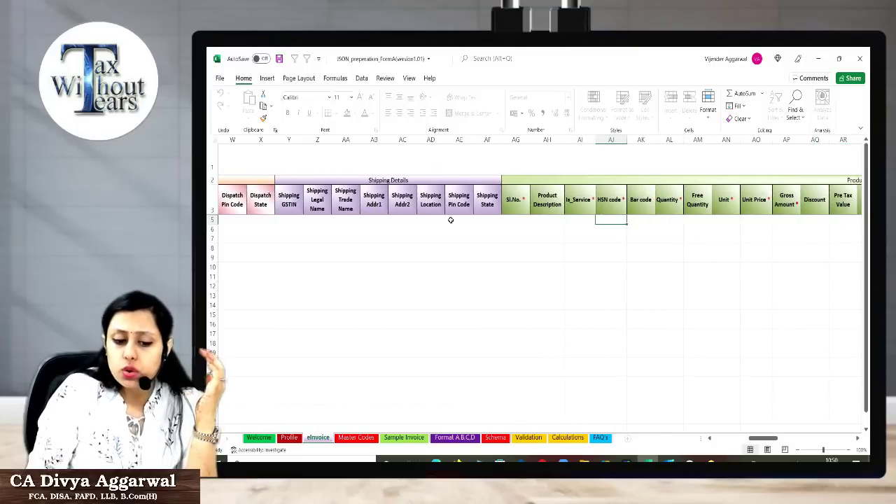
pyautogui.press('Right')
pyautogui.press('Right')
pyautogui.press('Right')
pyautogui.press('Right')
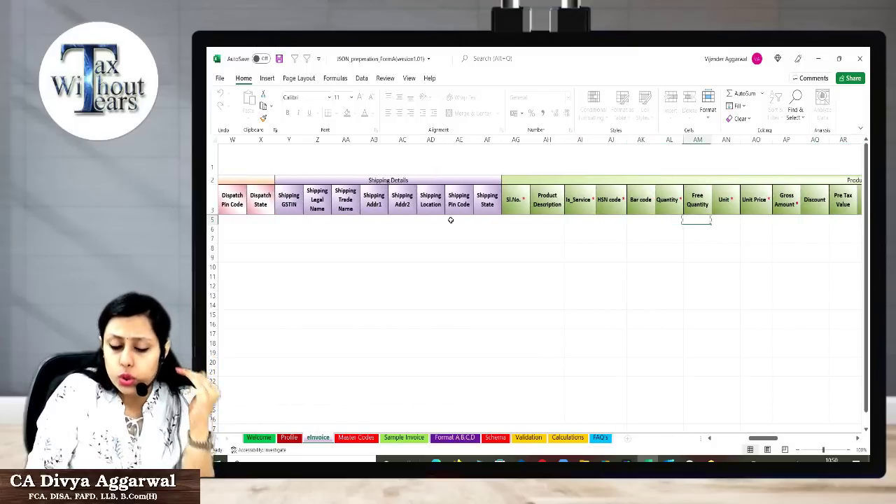
pyautogui.press('Right')
pyautogui.press('Right')
pyautogui.press('Right')
pyautogui.press('Right')
pyautogui.press('Right')
pyautogui.press('Right')
pyautogui.press('Right')
pyautogui.press('Right')
pyautogui.press('Right')
pyautogui.press('Right')
pyautogui.press('Right')
pyautogui.press('Right')
pyautogui.press('Right')
pyautogui.press('Right')
pyautogui.press('Right')
pyautogui.press('Right')
pyautogui.press('Right')
pyautogui.press('Right')
pyautogui.press('Right')
pyautogui.press('Right')
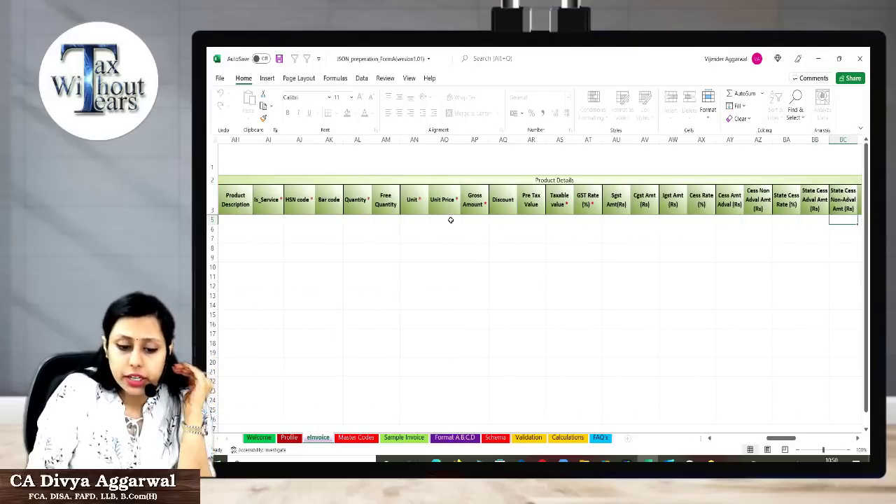
# Examine the Batch, Value, Export and E-way-bill Details columns of the eInvoice sheet
pyautogui.press('Right')
pyautogui.press('Right')
pyautogui.press('Right')
pyautogui.press('Right')
pyautogui.press('Right')
pyautogui.press('Left')
pyautogui.press('Left')
pyautogui.press('Left')
pyautogui.press('Left')
pyautogui.press('Left')
pyautogui.press('Left')
pyautogui.press('Left')
pyautogui.press('Left')
pyautogui.press('Left')
pyautogui.press('Left')
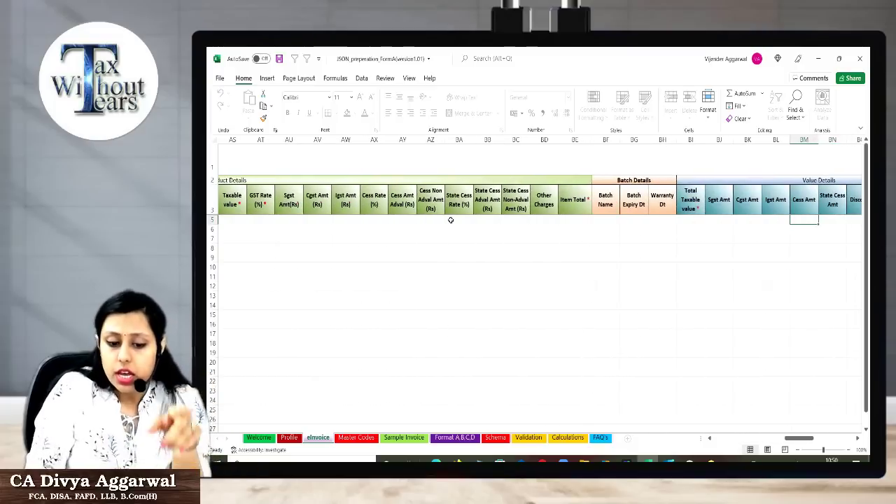
pyautogui.press('Right')
pyautogui.press('Right')
pyautogui.press('Right')
pyautogui.press('Right')
pyautogui.press('Right')
pyautogui.press('Right')
pyautogui.press('Right')
pyautogui.press('Right')
pyautogui.press('Right')
pyautogui.press('Right')
pyautogui.press('Right')
pyautogui.press('Right')
pyautogui.press('Right')
pyautogui.press('Right')
pyautogui.press('Right')
pyautogui.press('Right')
pyautogui.press('Right')
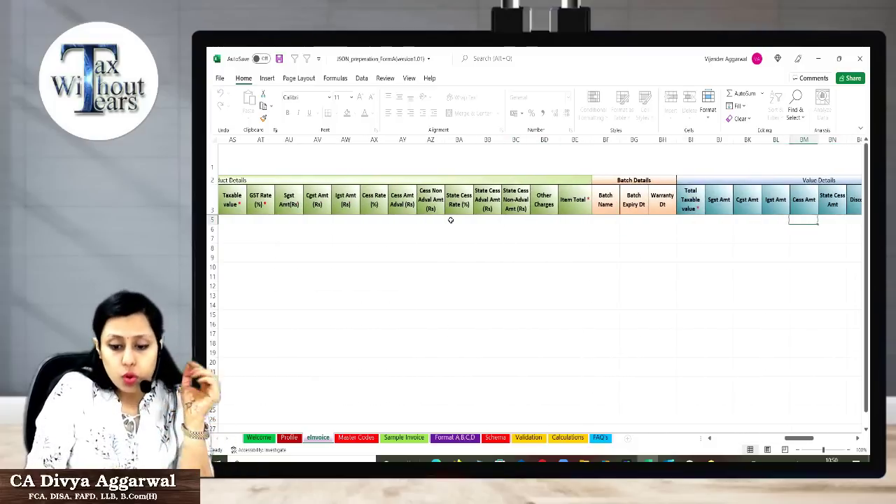
pyautogui.press('Right')
pyautogui.press('Right')
pyautogui.press('Right')
pyautogui.press('Right')
pyautogui.press('Right')
pyautogui.press('Right')
pyautogui.press('Right')
pyautogui.press('Right')
pyautogui.press('Right')
pyautogui.press('Right')
pyautogui.press('Right')
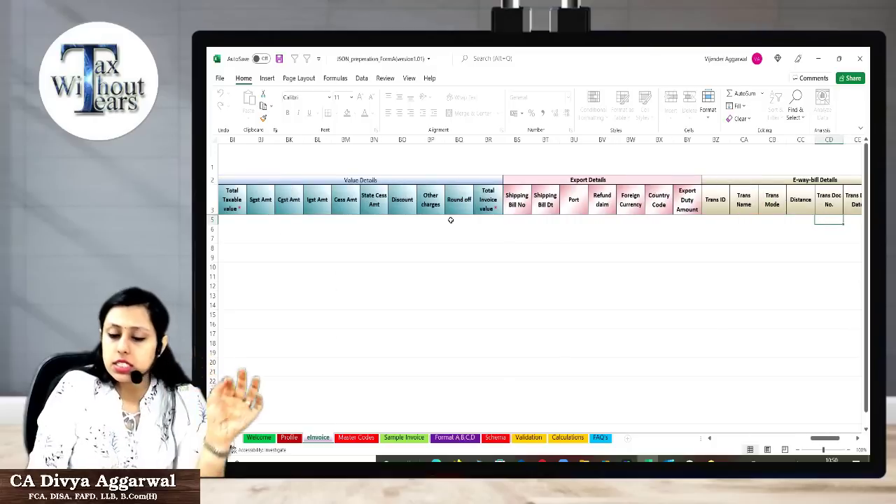
# Go back to the Dispatch Details columns and review the headings again through to the Error List
pyautogui.press('Left')
pyautogui.press('Left')
pyautogui.press('Left')
pyautogui.press('Left')
pyautogui.press('Left')
pyautogui.press('Left')
pyautogui.press('Left')
pyautogui.press('Left')
pyautogui.press('Left')
pyautogui.press('Left')
pyautogui.press('Left')
pyautogui.press('Left')
pyautogui.press('Left')
pyautogui.press('Left')
pyautogui.press('Left')
pyautogui.press('Left')
pyautogui.press('Left')
pyautogui.press('Left')
pyautogui.press('Left')
pyautogui.press('Left')
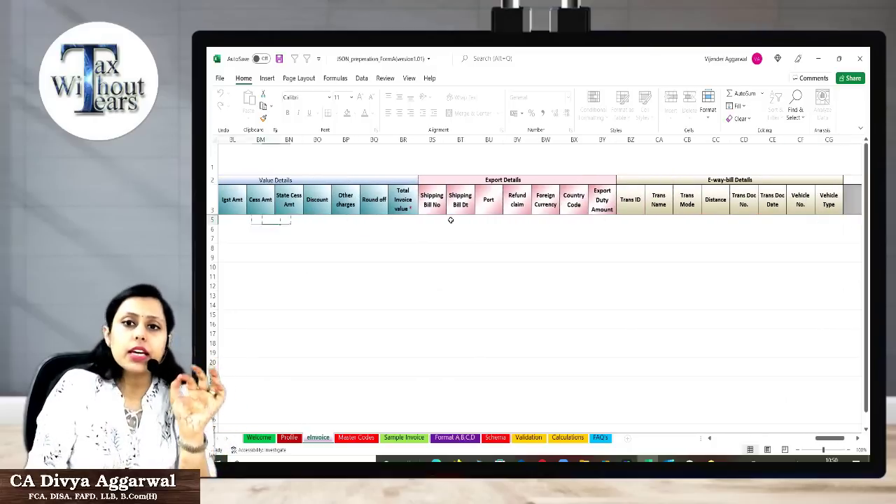
pyautogui.press('Right')
pyautogui.press('Right')
pyautogui.press('Right')
pyautogui.press('Right')
pyautogui.press('Right')
pyautogui.press('Right')
pyautogui.press('Right')
pyautogui.press('Right')
pyautogui.press('Right')
pyautogui.press('Right')
pyautogui.press('Right')
pyautogui.press('Right')
pyautogui.press('Right')
pyautogui.press('Right')
pyautogui.press('Right')
pyautogui.press('Right')
pyautogui.press('Right')
pyautogui.press('Right')
pyautogui.press('Right')
pyautogui.press('Right')
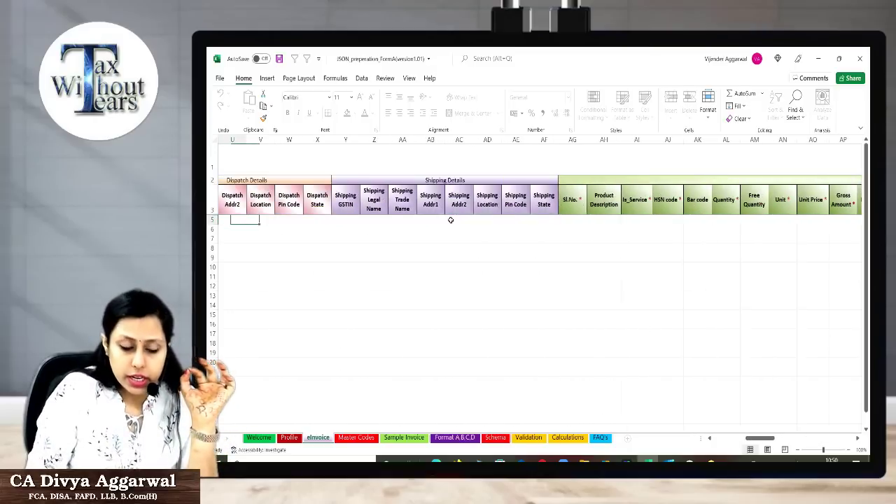
pyautogui.press('Up')
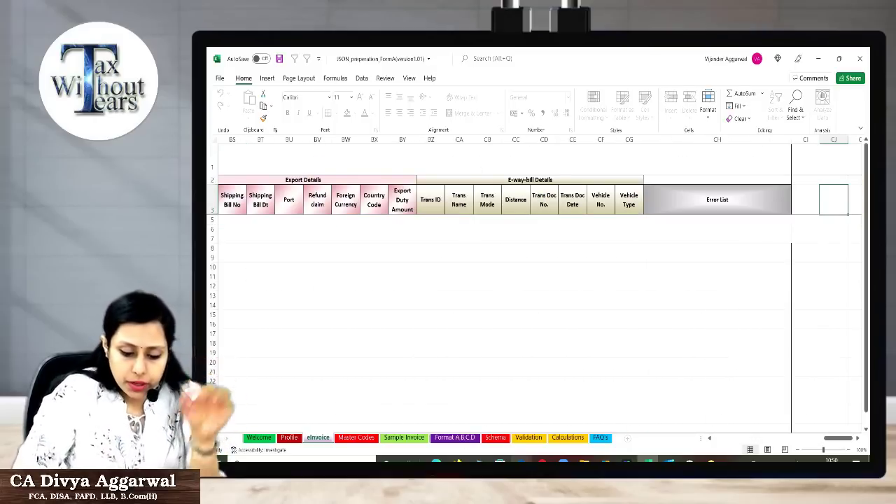
# Return to the eInvoice sheet's first columns and enlarge the view to read the document and buyer headings
pyautogui.moveTo(834, 438); pyautogui.dragTo(702, 446)
pyautogui.click(437, 202)
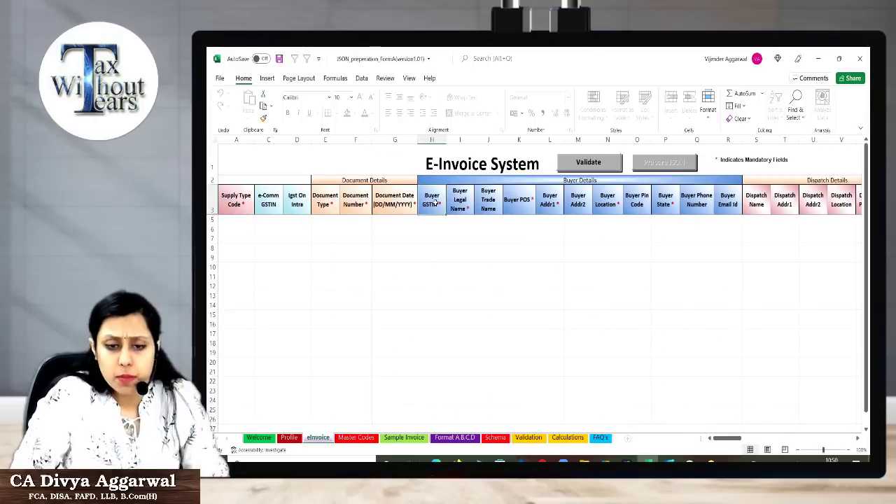
pyautogui.keyDown('ctrl'); pyautogui.scroll(3, 524, 253); pyautogui.keyUp('ctrl')
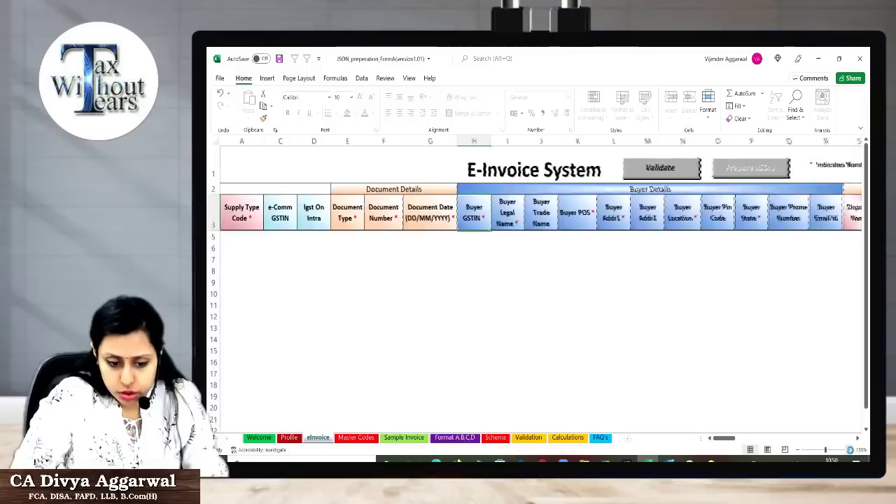
pyautogui.click(520, 229)
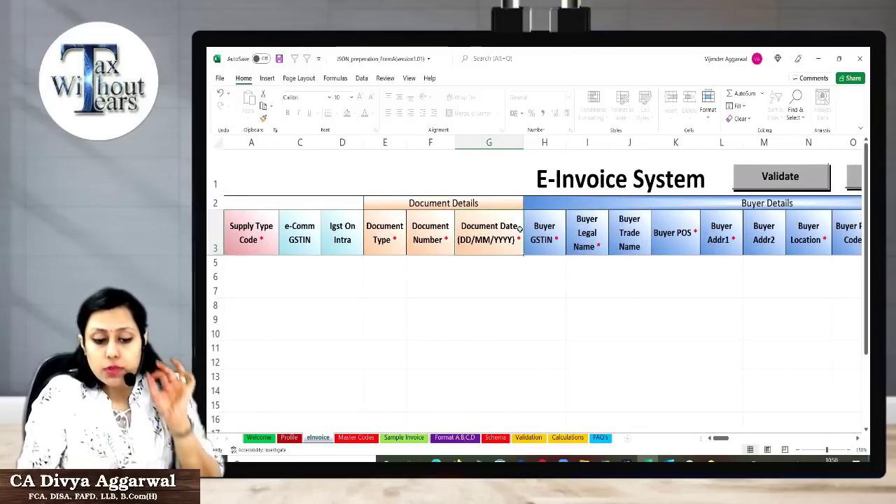
# Examine the eInvoice sheet's Buyer Details and Dispatch Details columns up to the first Shipping Details headings
pyautogui.press('Right')
pyautogui.press('Right')
pyautogui.press('Right')
pyautogui.press('Right')
pyautogui.press('Right')
pyautogui.press('Right')
pyautogui.press('Right')
pyautogui.press('Right')
pyautogui.press('Right')
pyautogui.press('Right')
pyautogui.press('Right')
pyautogui.press('Right')
pyautogui.press('Right')
pyautogui.press('Right')
pyautogui.press('Right')
pyautogui.press('Right')
pyautogui.press('Right')
pyautogui.press('Right')
pyautogui.press('Right')
pyautogui.press('Right')
pyautogui.press('Left')
pyautogui.press('Left')
pyautogui.press('Left')
pyautogui.press('Left')
pyautogui.press('Left')
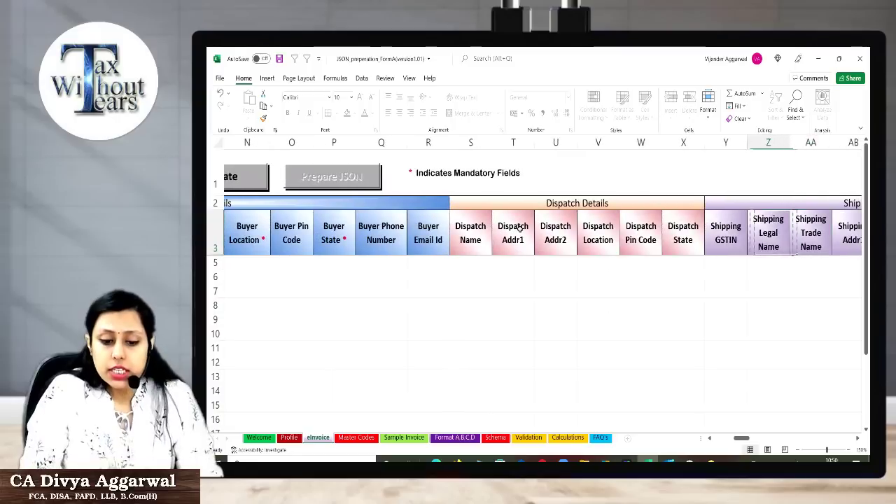
# Examine the Shipping Details columns, from the shipping GSTIN and names through the address and state to the serial number column
pyautogui.press('Right')
pyautogui.press('Right')
pyautogui.press('Right')
pyautogui.press('Right')
pyautogui.press('Right')
pyautogui.press('Right')
pyautogui.press('Right')
pyautogui.press('Right')
pyautogui.press('Right')
pyautogui.press('Right')
pyautogui.press('Right')
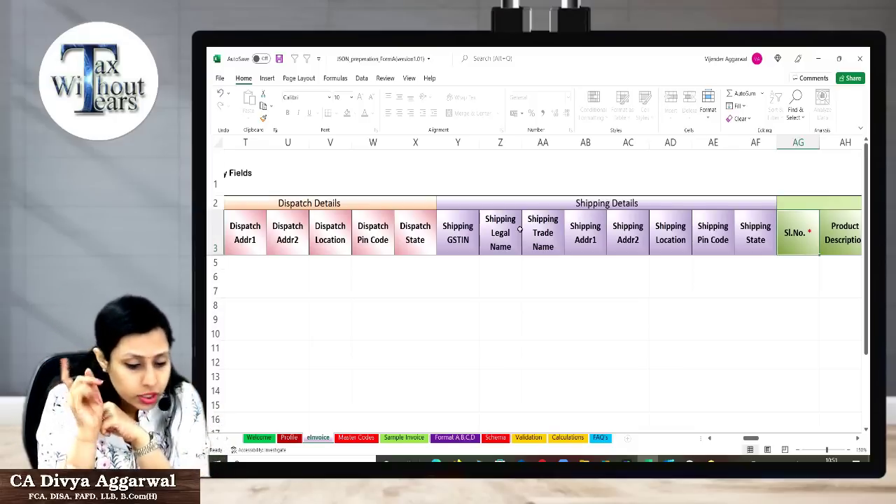
# Look over the Product Details columns again and return to the sheet's Supply Type Code column
pyautogui.hscroll(8, 519, 230)
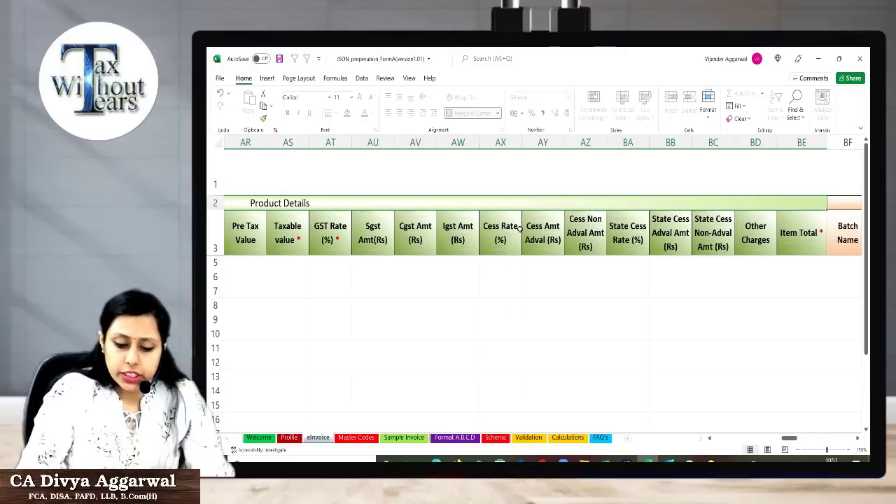
pyautogui.moveTo(793, 439); pyautogui.dragTo(749, 438)
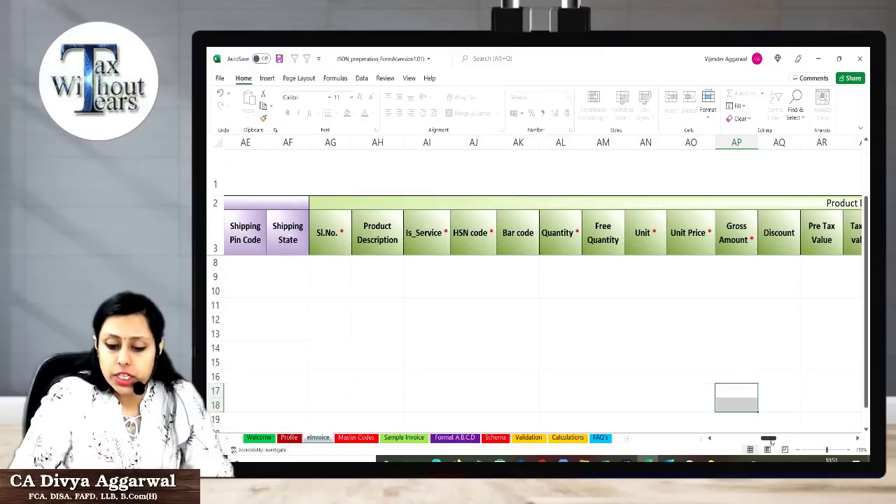
pyautogui.hscroll(-10, 773, 441)
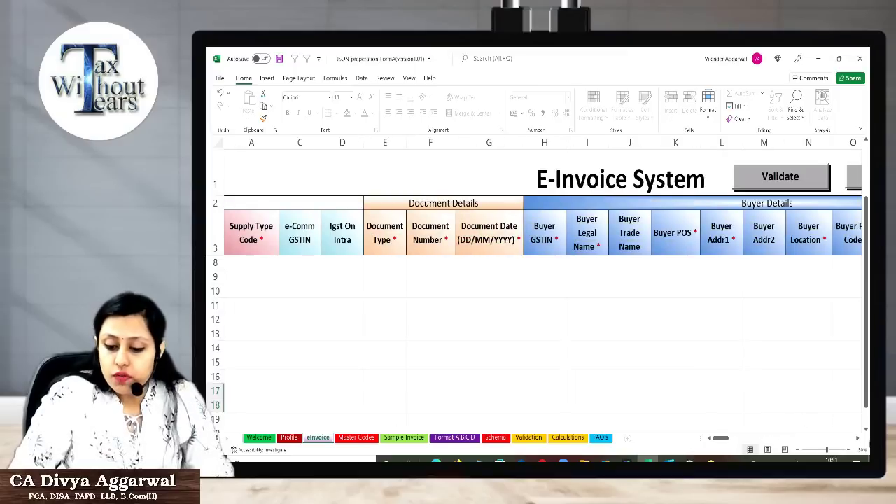
pyautogui.scroll(1, 768, 209)
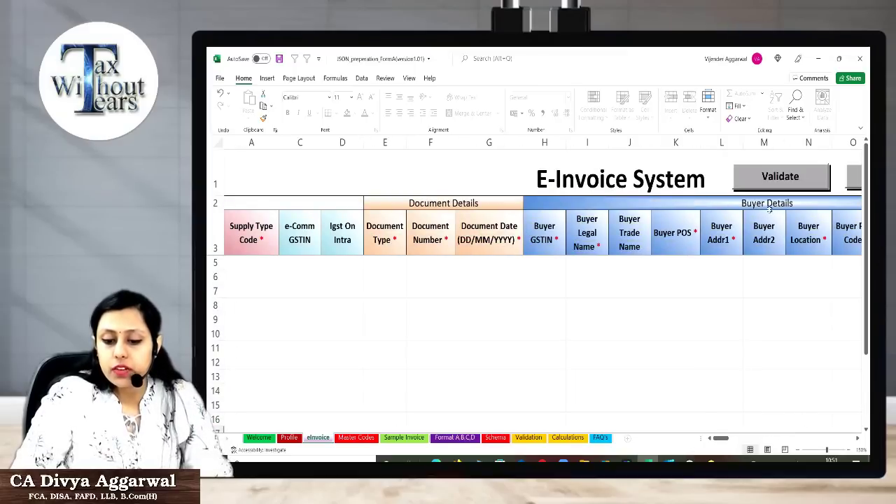
# Review all eInvoice headings from Buyer Details through to the Error List and go back to the Buyer Details columns
pyautogui.click(858, 439)
pyautogui.click(858, 438)
pyautogui.click(857, 438)
pyautogui.click(857, 438)
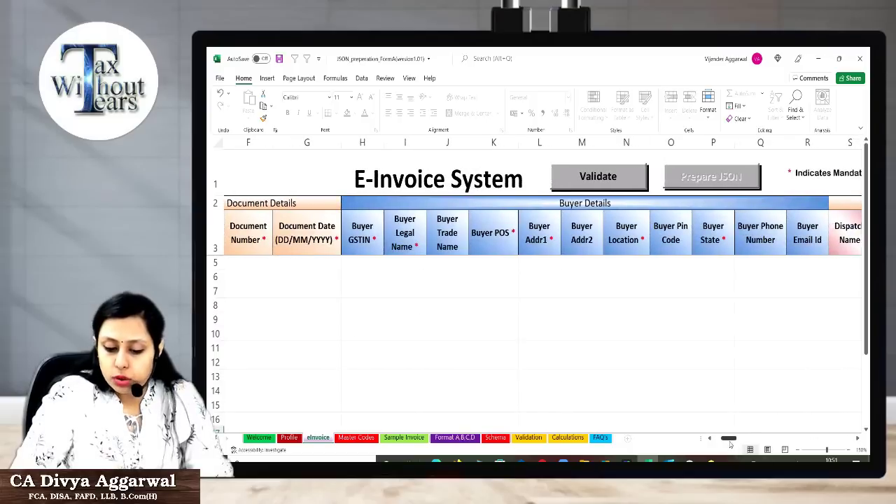
pyautogui.hscroll(20, 729, 356)
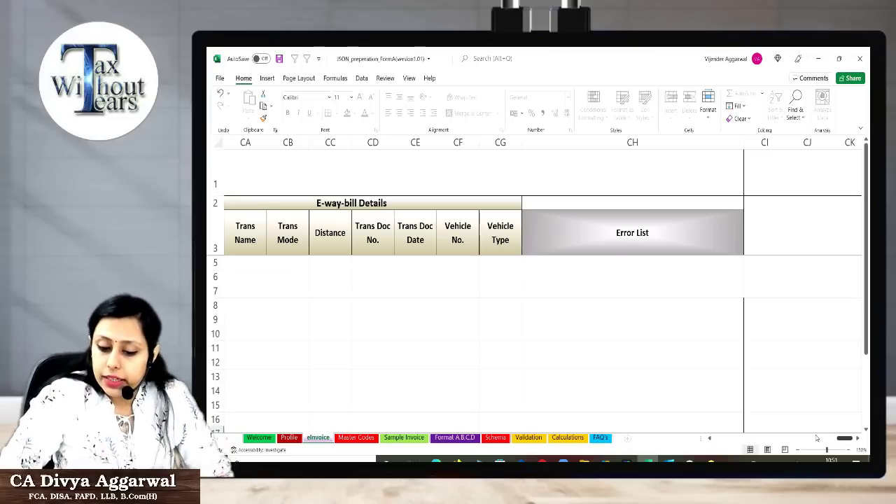
pyautogui.moveTo(842, 442); pyautogui.dragTo(721, 442)
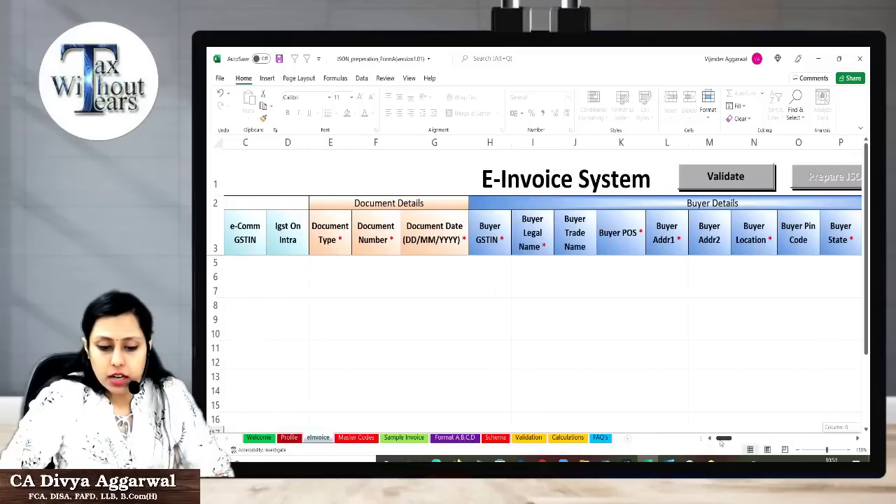
pyautogui.click(857, 438)
pyautogui.click(857, 438)
pyautogui.click(857, 438)
pyautogui.click(857, 438)
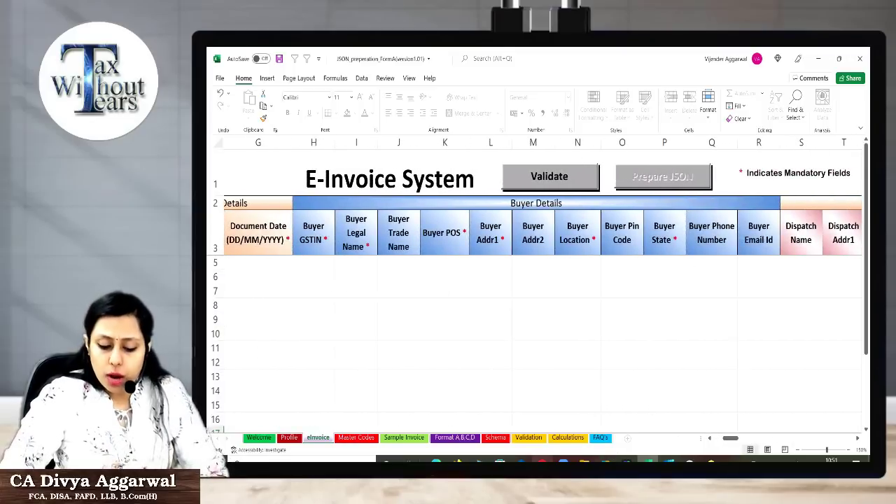
# Switch to the e-invoice screen video, rewind it to the portal's main menu options and pause at 1:25
pyautogui.click(669, 461)
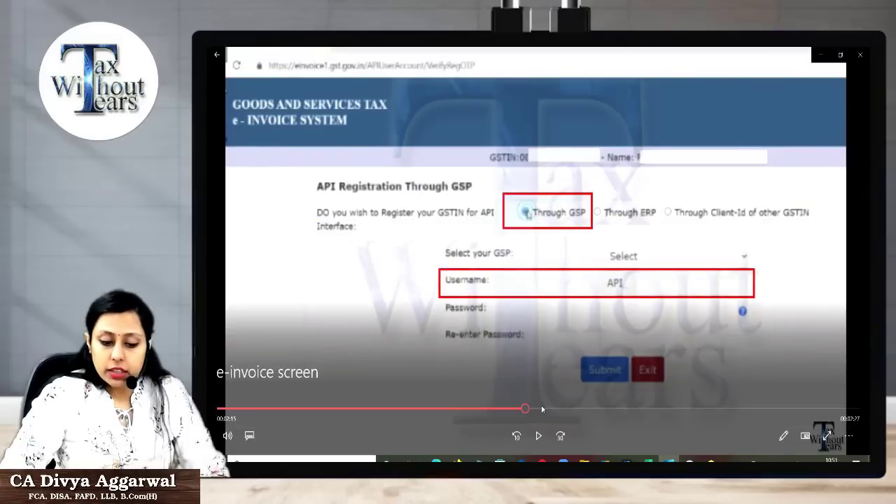
pyautogui.click(541, 408)
pyautogui.click(412, 410)
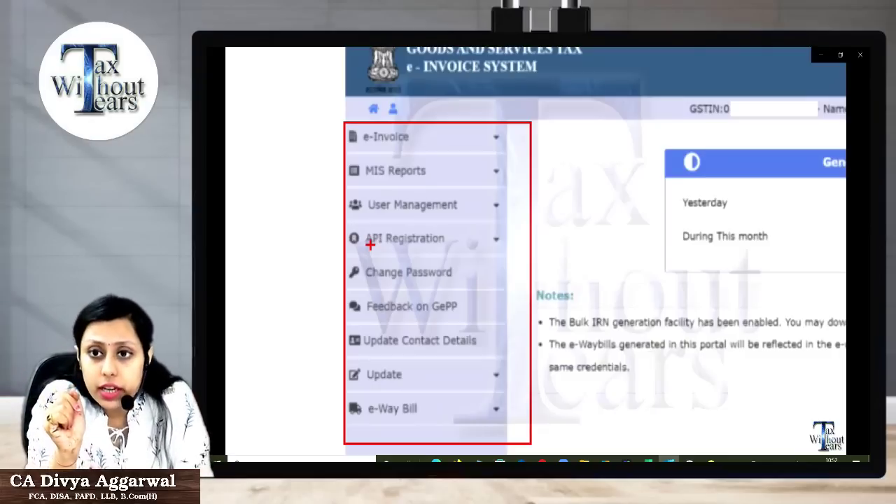
pyautogui.press('space')
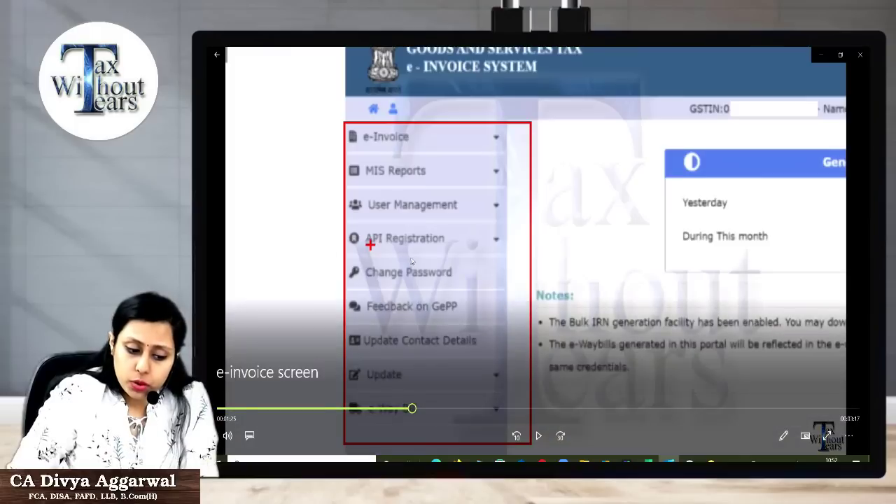
# Resume the video and skip past the dashboard to the API Registration Through GSP form
pyautogui.click(541, 433)
pyautogui.moveTo(545, 430)
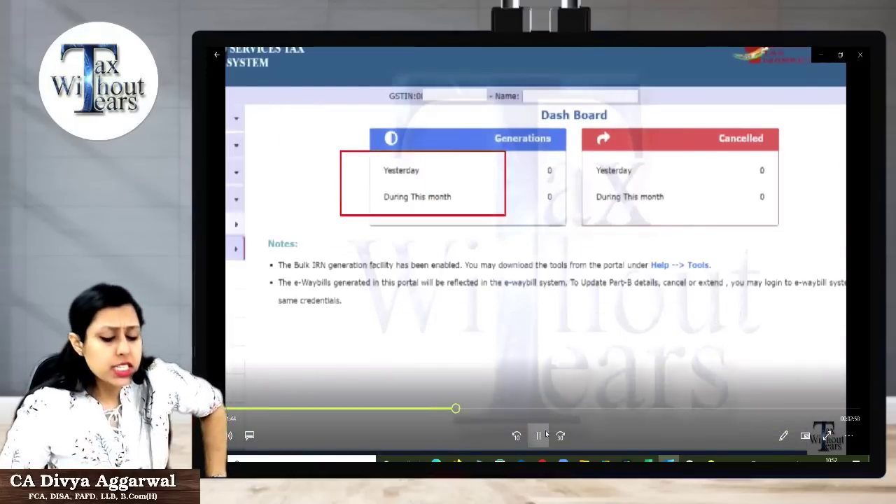
pyautogui.click(475, 409)
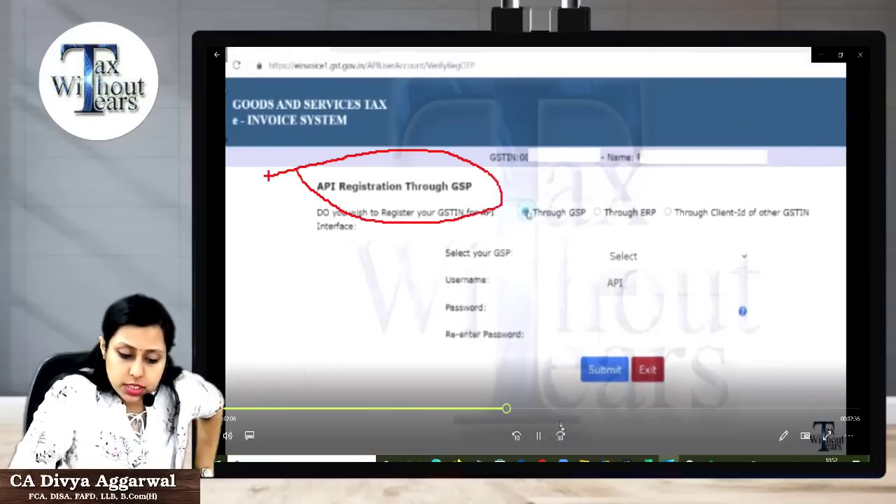
pyautogui.click(539, 437)
# Pause the video at 2:23 on the GSP selection list to review the providers, and resume playback
pyautogui.hotkey('ctrl', '2')
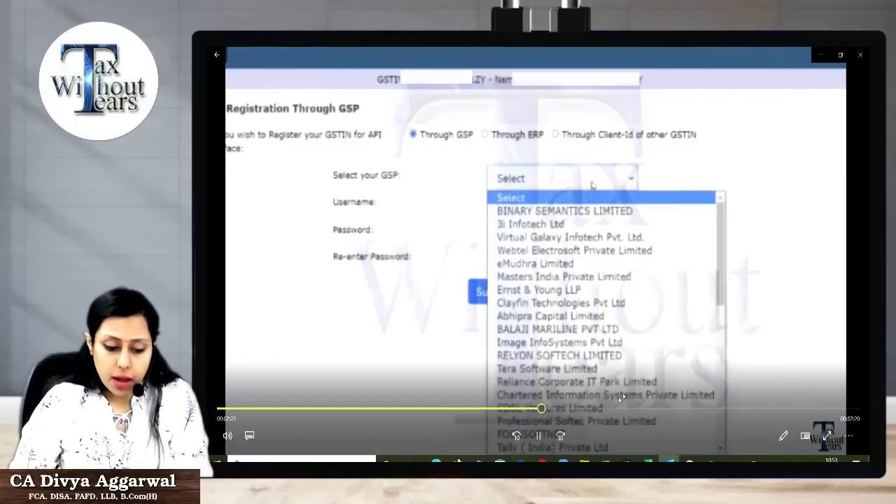
pyautogui.click(538, 436)
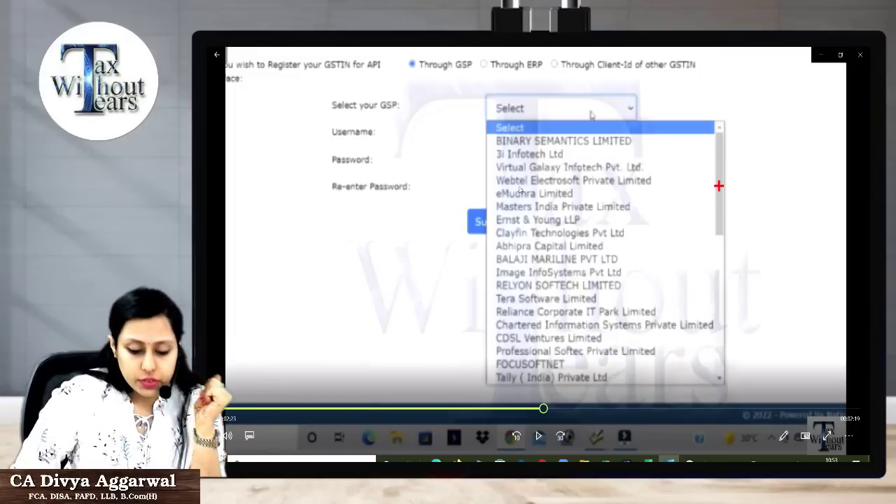
pyautogui.click(539, 437)
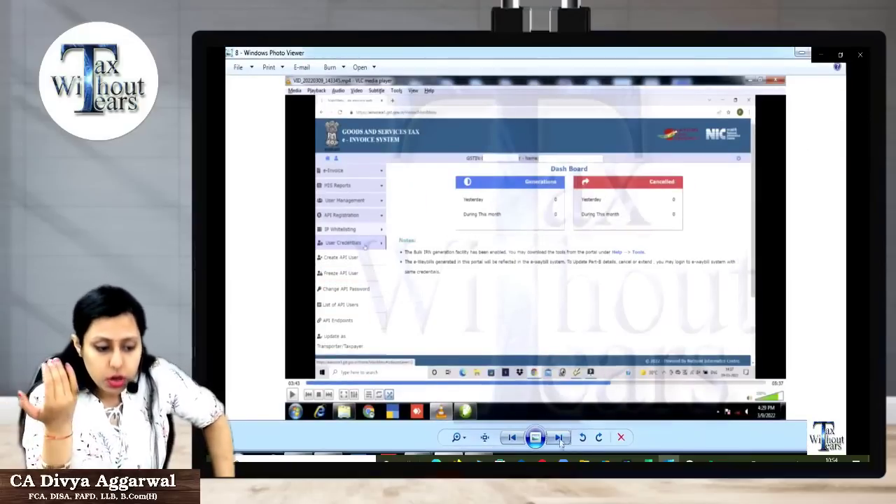
# Browse between the screenshots of the portal's API user menu and its login form
pyautogui.click(558, 437)
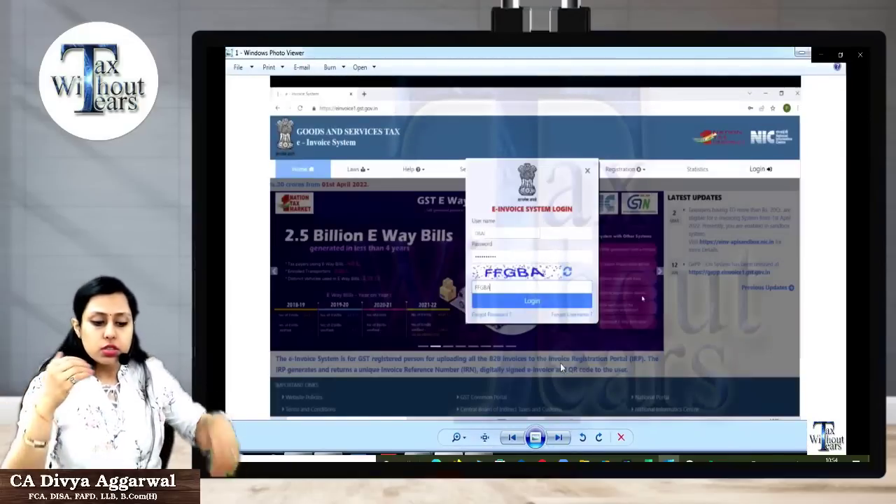
pyautogui.click(511, 436)
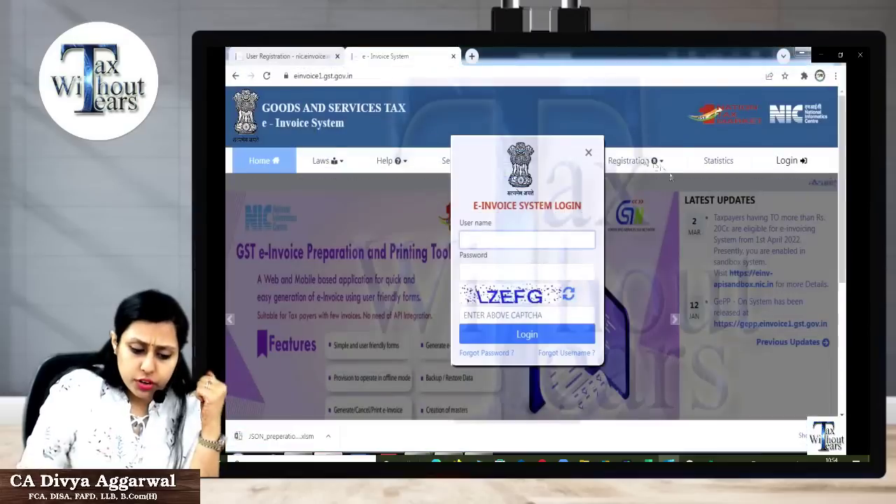
# Close the e-Invoice login form, open the Bulk Generation Tools page and mark the Format A JSON preparation link
pyautogui.click(594, 154)
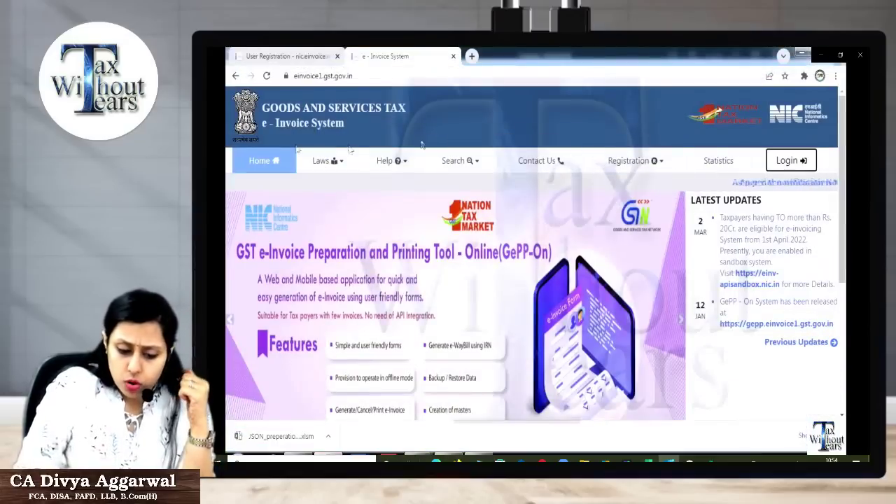
pyautogui.click(408, 163)
pyautogui.moveTo(402, 303)
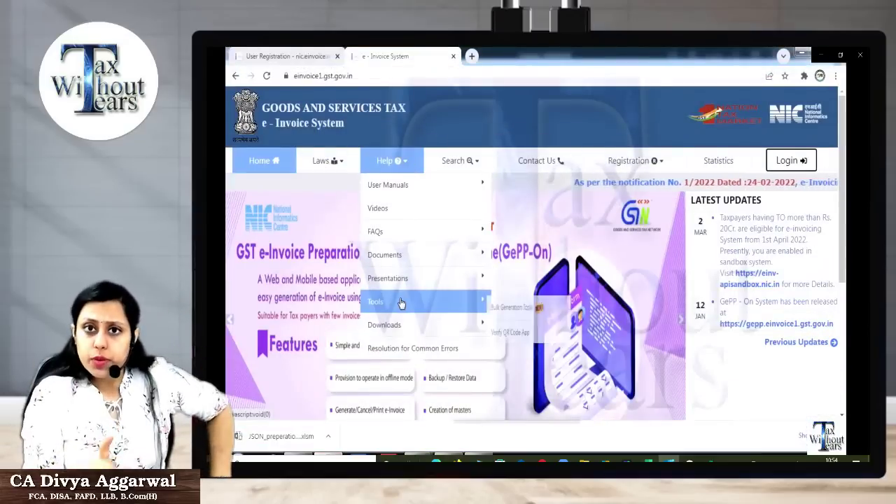
pyautogui.click(535, 315)
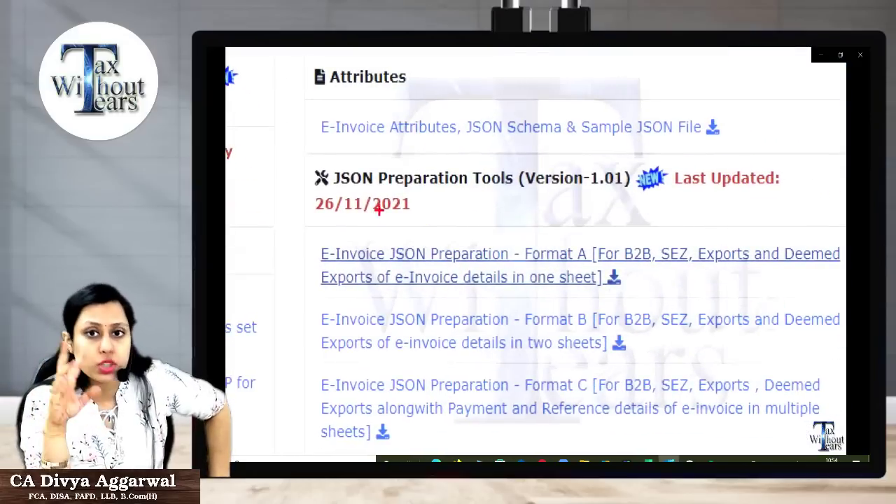
pyautogui.moveTo(308, 240); pyautogui.dragTo(773, 313)
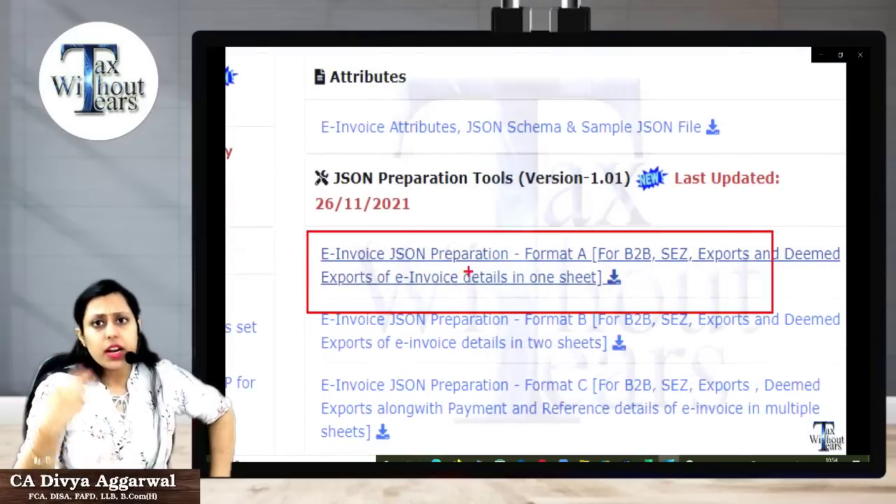
# Skip the video ahead past the seller profile and Prepare JSON parts, and pause it on the Bulk IRN Generation page
pyautogui.moveTo(640, 331)
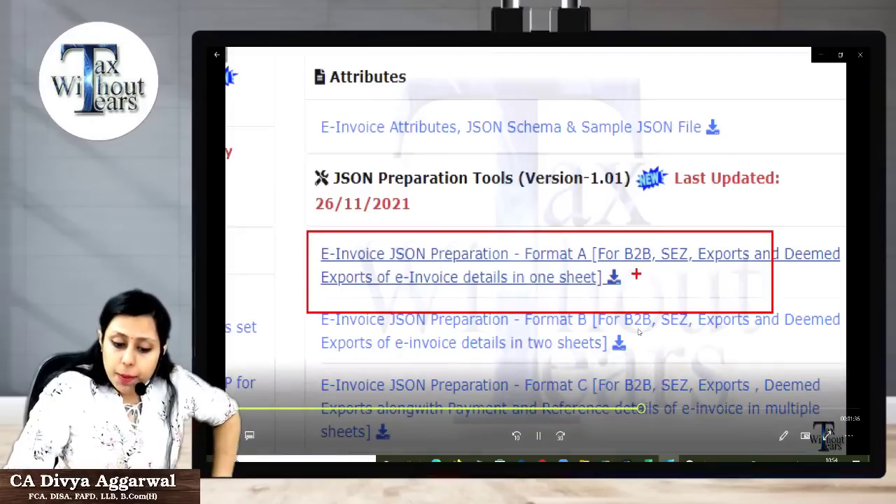
pyautogui.click(667, 408)
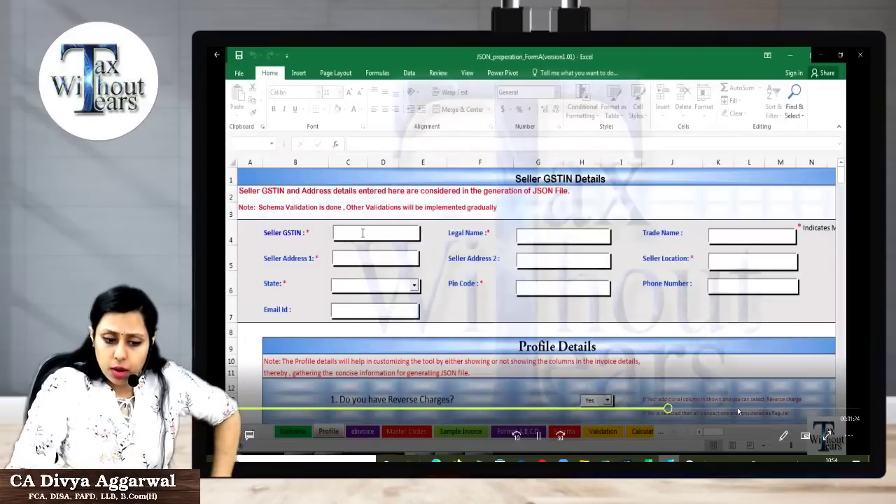
pyautogui.click(734, 408)
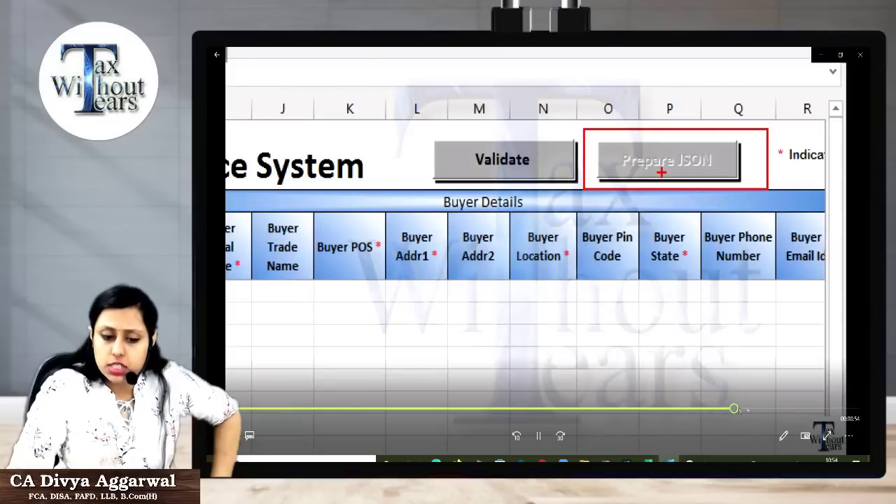
pyautogui.click(810, 409)
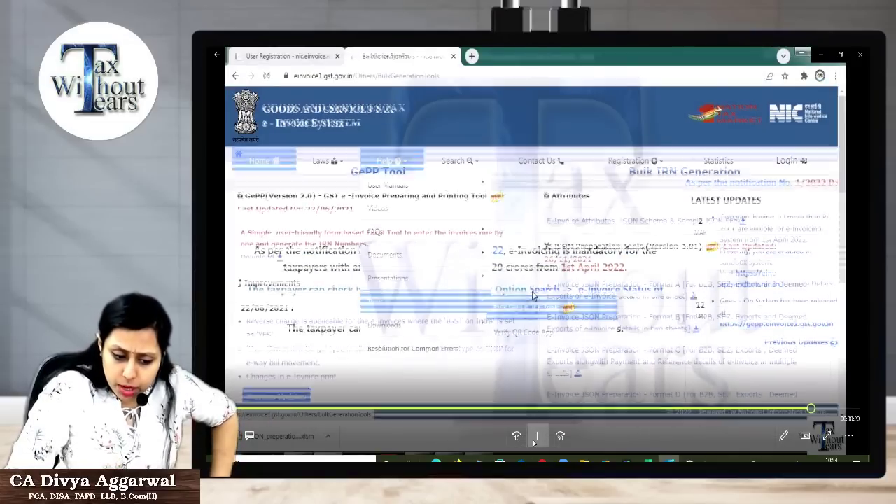
pyautogui.click(536, 437)
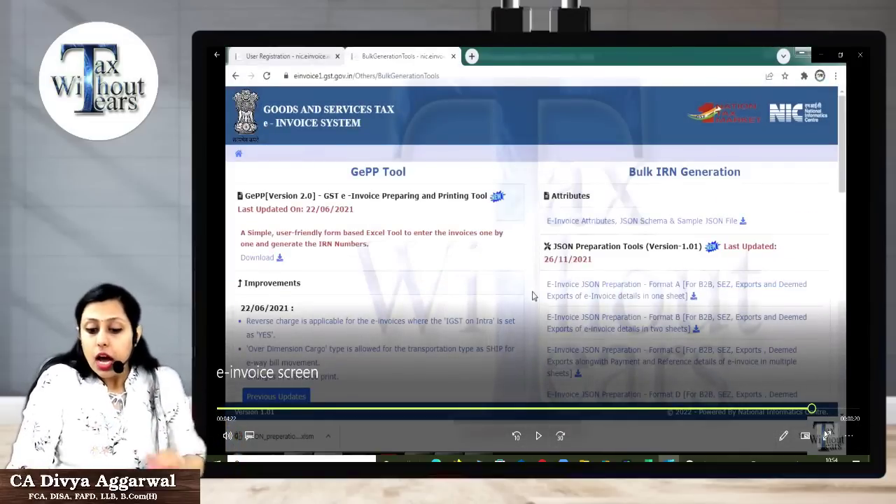
# Leave the video for the browser's GSTN E-Invoicing FAQ page and show the Amendment / Cancellation category
pyautogui.click(827, 435)
pyautogui.click(826, 435)
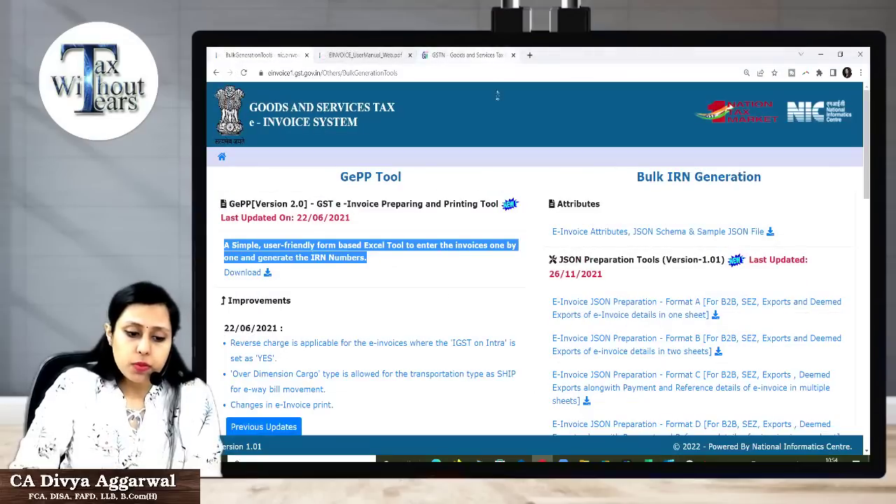
pyautogui.click(480, 53)
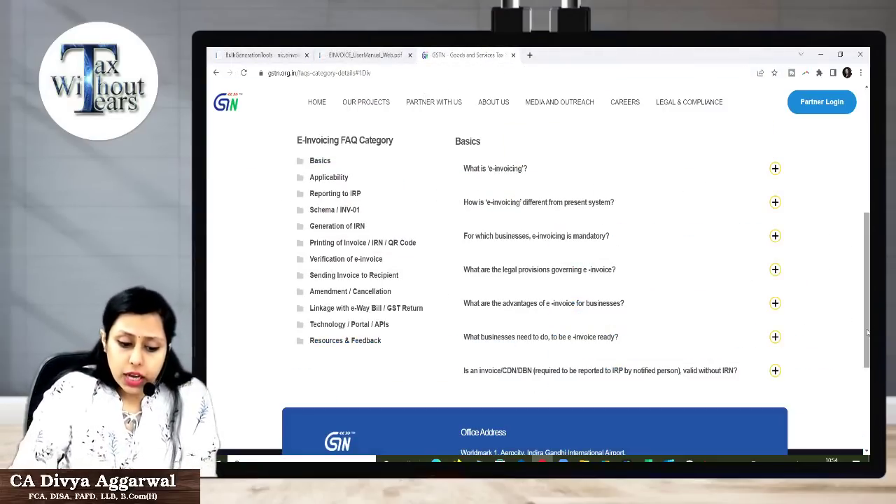
pyautogui.click(334, 294)
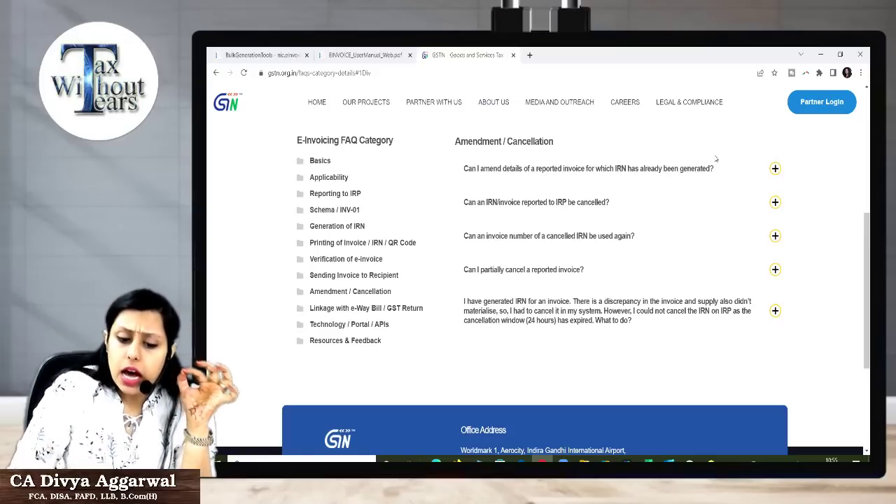
# Expand the question about amending a reported invoice whose IRN is already generated, and enlarge the page to 150%
pyautogui.click(775, 168)
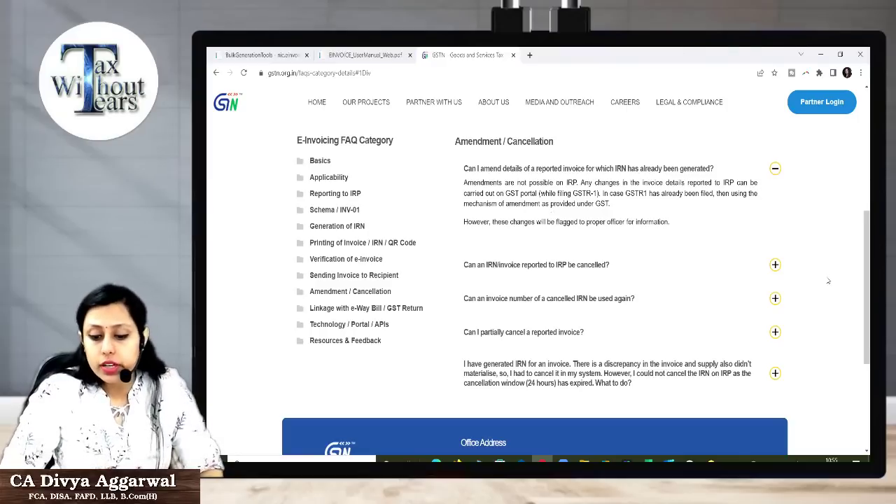
pyautogui.hotkey('ctrl', '+')
pyautogui.hotkey('ctrl', '+')
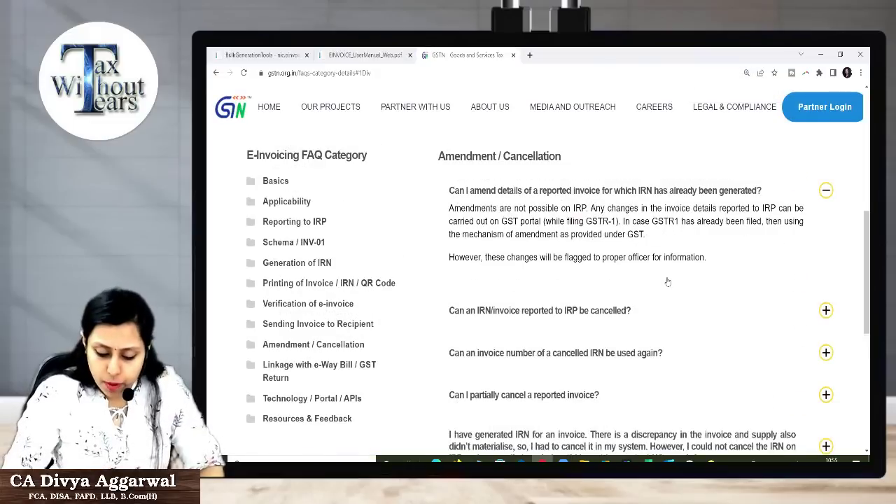
pyautogui.hotkey('ctrl', '+')
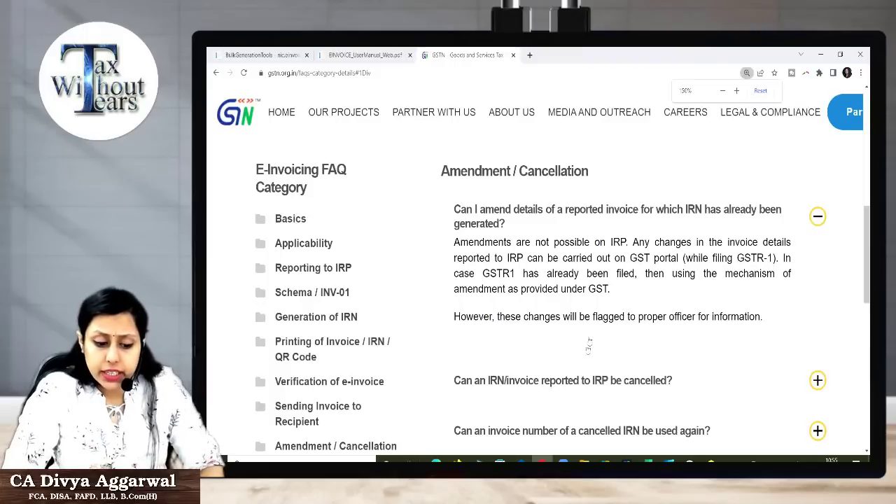
# Expand the questions about cancelling an IRN/invoice reported to IRP and reusing the invoice number of a cancelled IRN, and read both answers
pyautogui.scroll(-2, 589, 341)
pyautogui.click(817, 213)
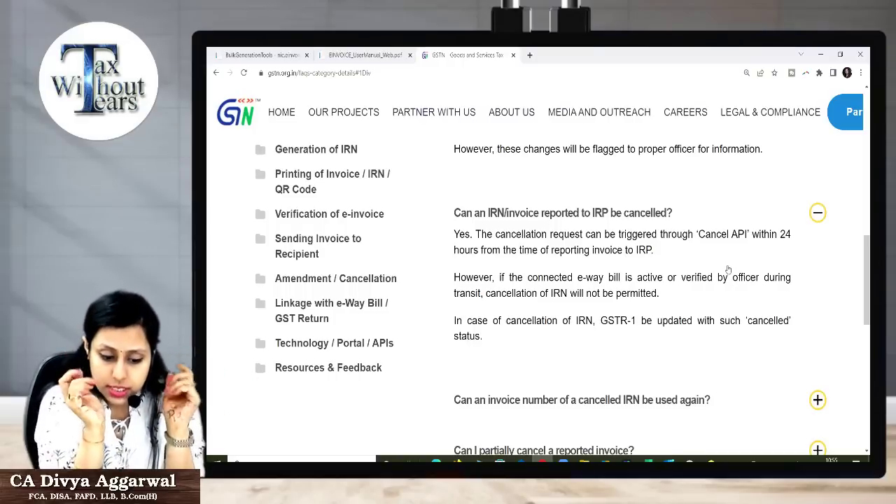
pyautogui.scroll(-2, 728, 270)
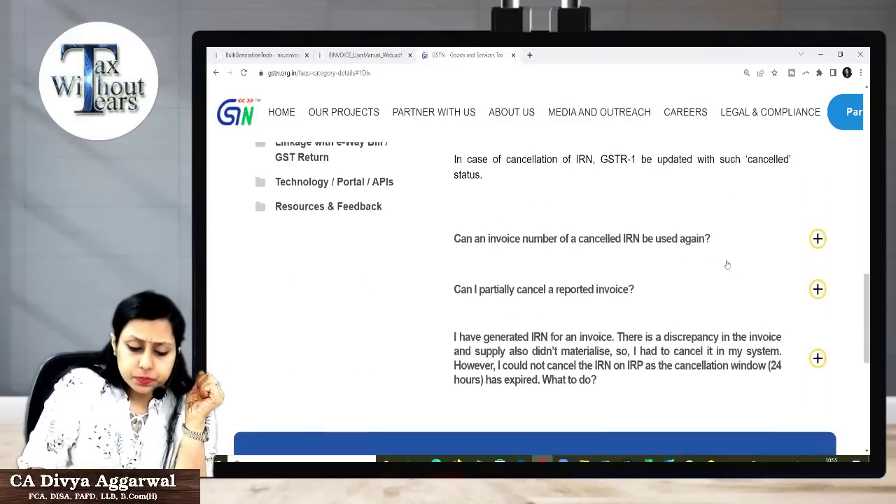
pyautogui.scroll(1, 726, 262)
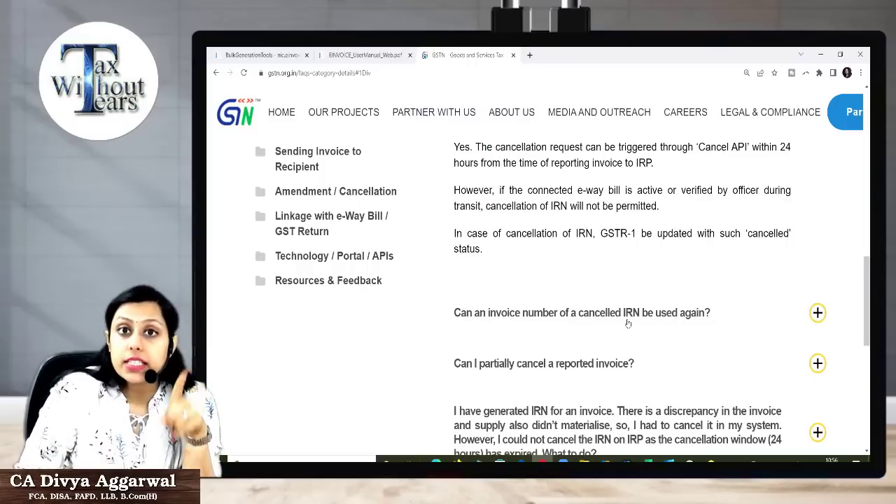
pyautogui.click(819, 319)
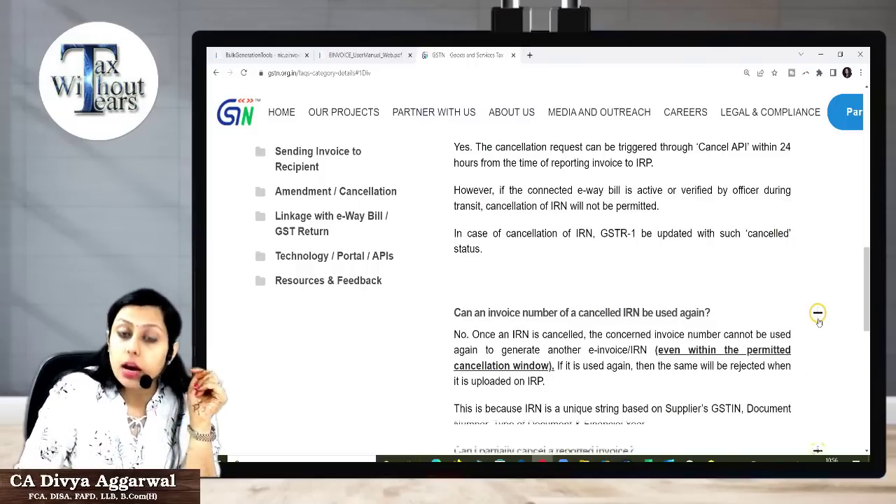
pyautogui.scroll(-1, 819, 323)
pyautogui.scroll(-1, 820, 323)
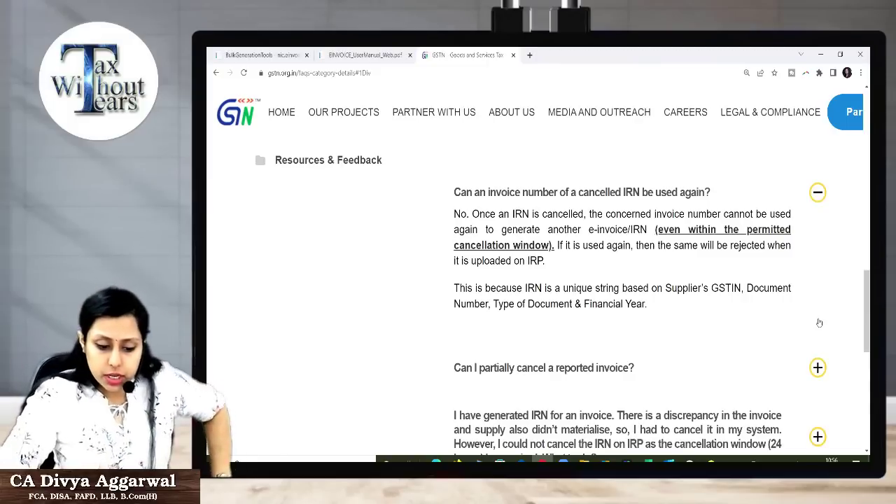
# Expand the questions about partially cancelling a reported invoice and about a cancellation window (24 hours) that has expired, and read both answers
pyautogui.scroll(-2, 819, 323)
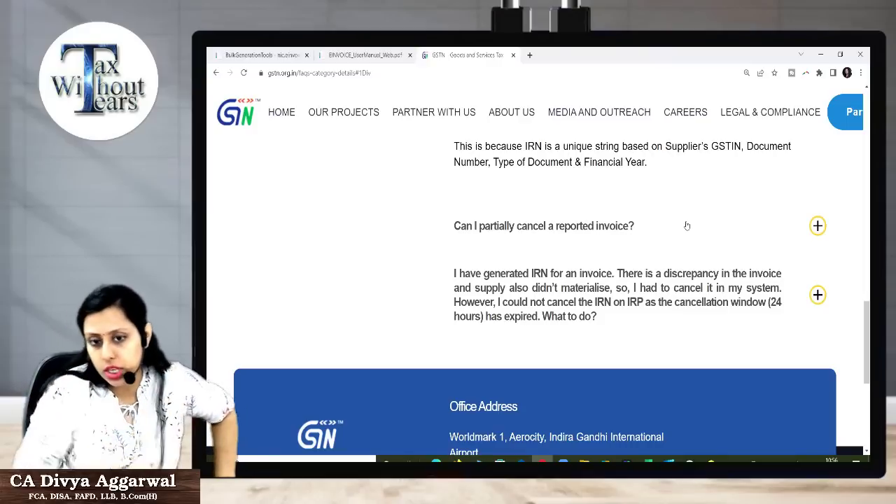
pyautogui.click(817, 226)
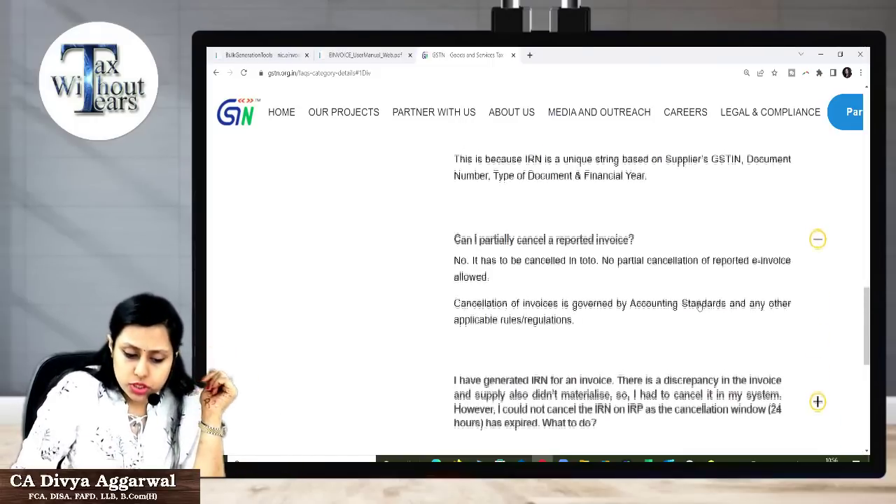
pyautogui.scroll(3, 699, 307)
pyautogui.scroll(-5, 700, 307)
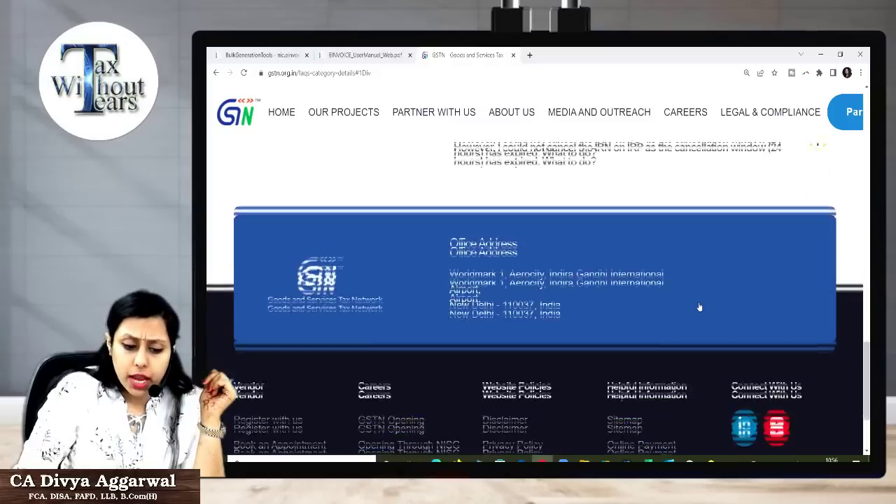
pyautogui.scroll(3, 534, 161)
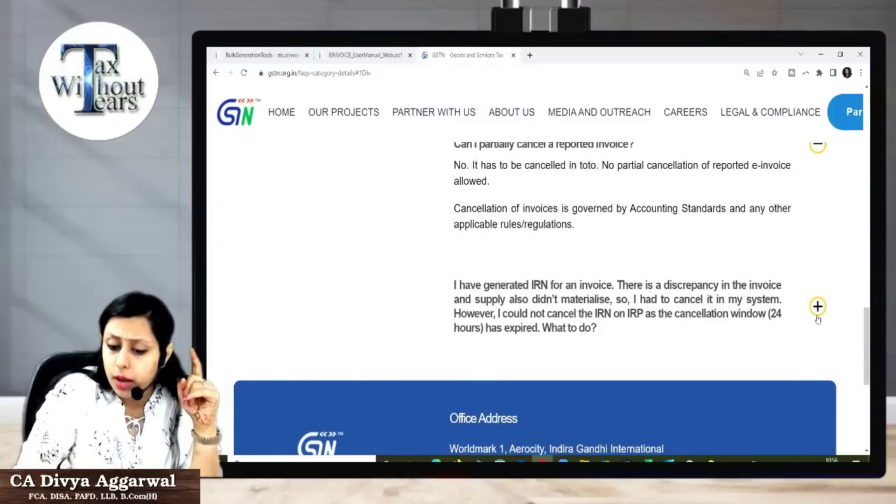
pyautogui.click(817, 312)
pyautogui.scroll(-2, 596, 375)
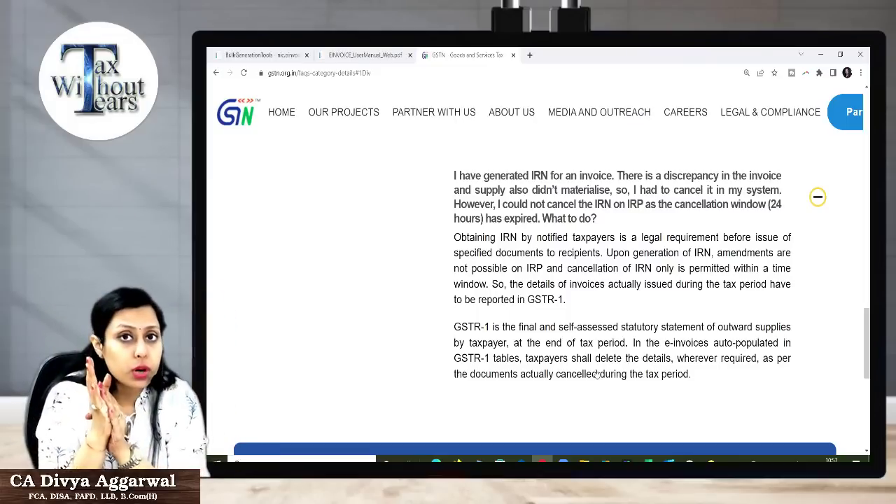
# Show the Applicability FAQ category and expand the question about e-invoicing for NIL-rated or wholly-exempt supplies
pyautogui.scroll(10, 596, 374)
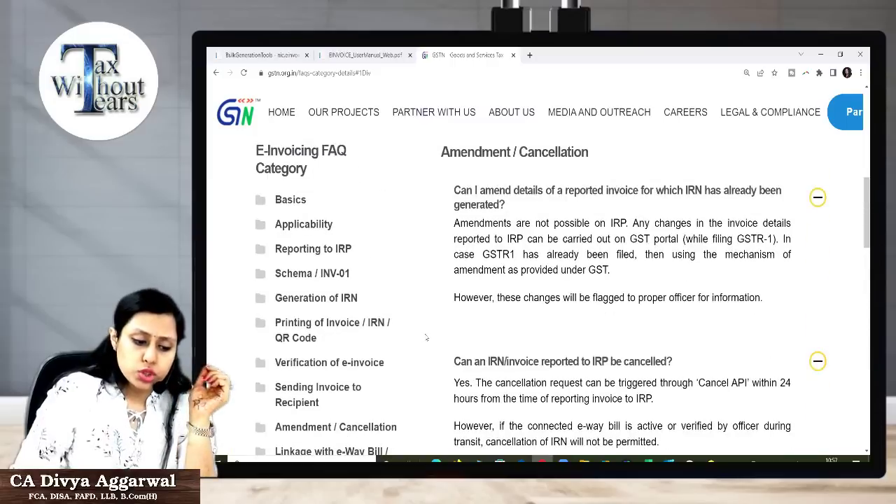
pyautogui.click(301, 229)
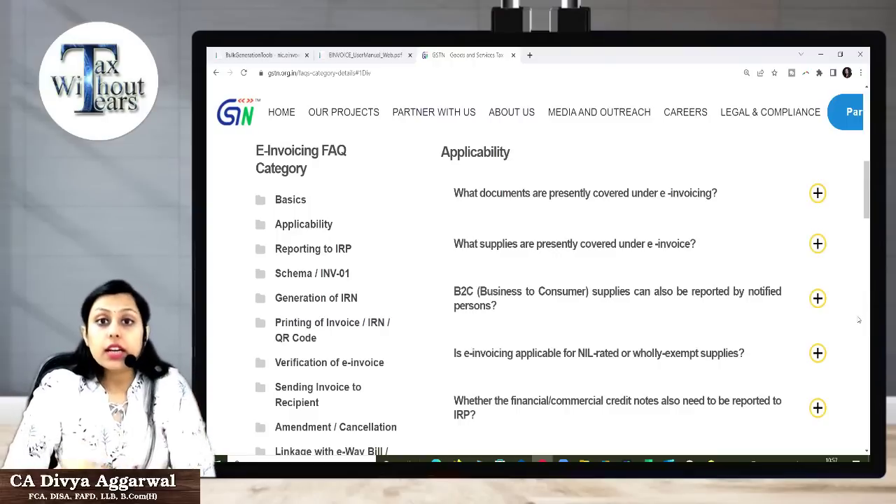
pyautogui.scroll(-1, 859, 319)
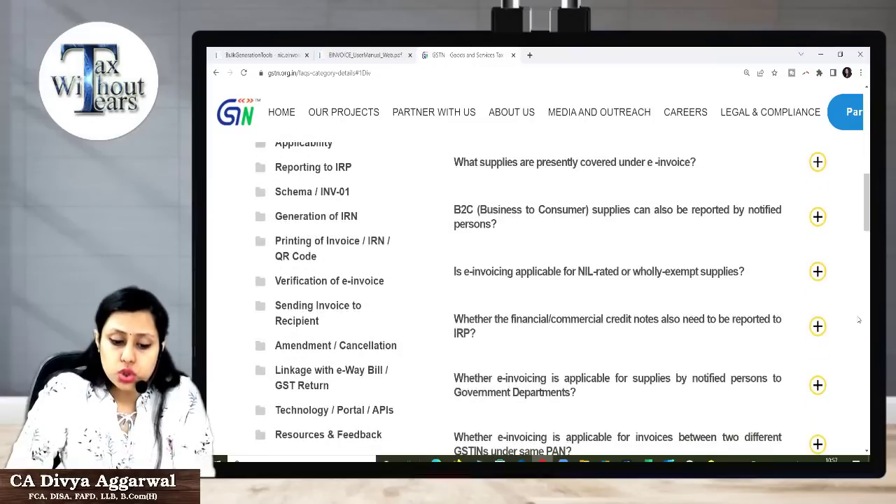
pyautogui.click(817, 273)
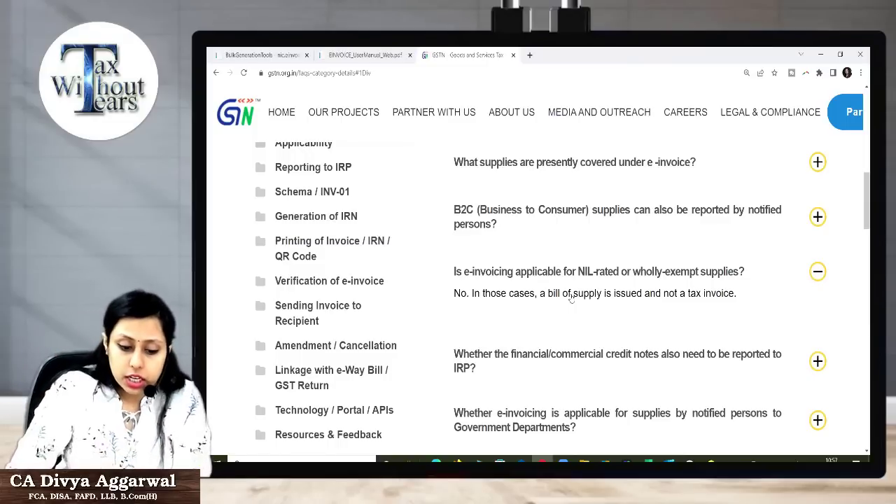
# Look through the remaining Applicability questions and expand the one about supplies involving Reverse Charge
pyautogui.scroll(-5, 571, 297)
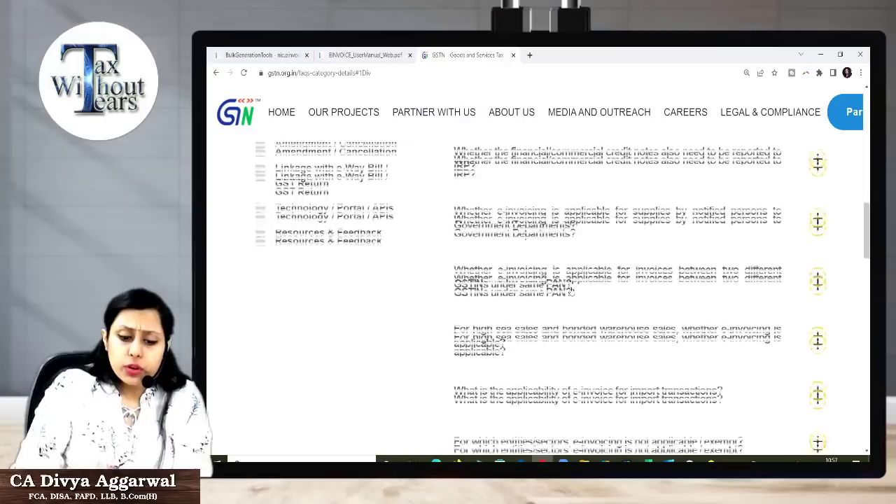
pyautogui.scroll(-4, 571, 290)
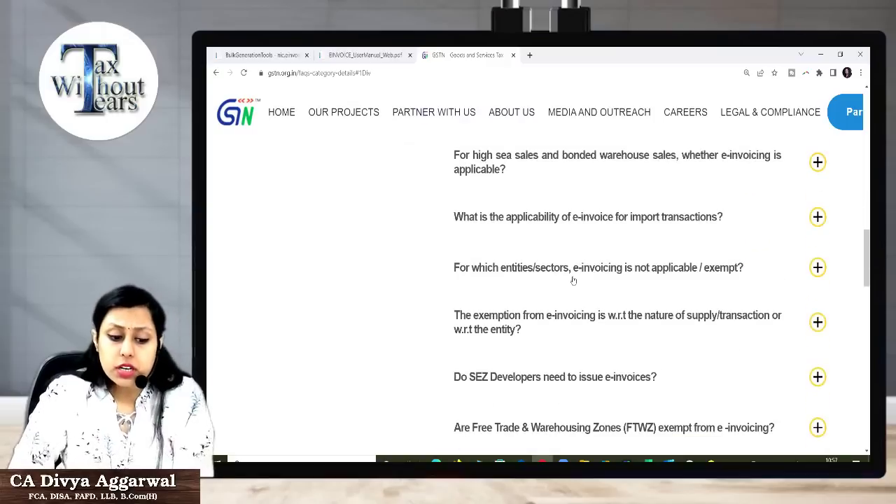
pyautogui.scroll(-3, 573, 280)
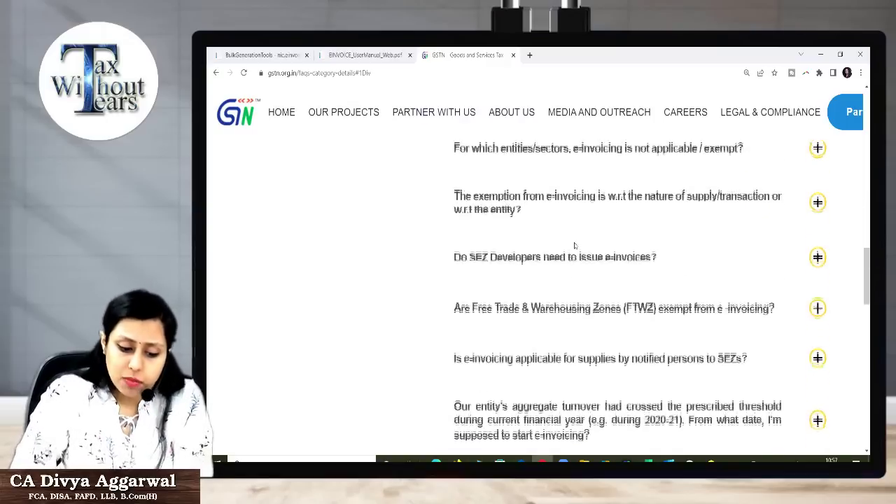
pyautogui.scroll(-3, 574, 252)
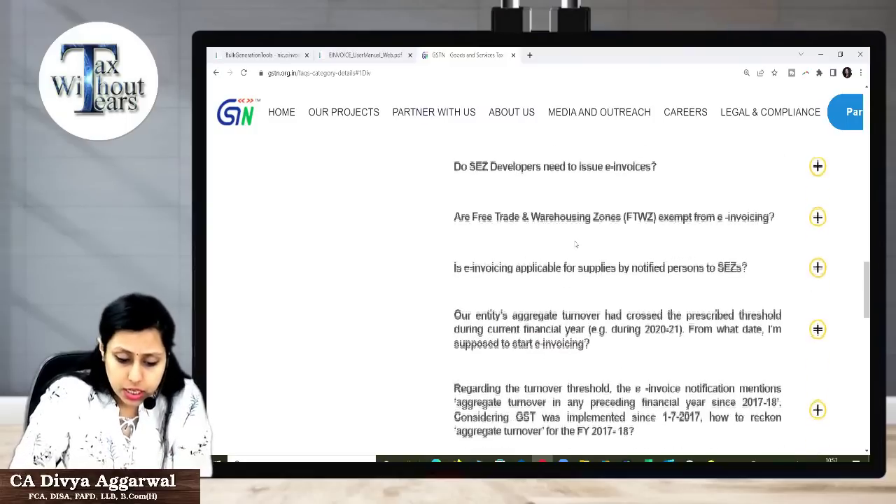
pyautogui.scroll(-3, 574, 245)
pyautogui.scroll(-1, 577, 224)
pyautogui.scroll(-2, 578, 209)
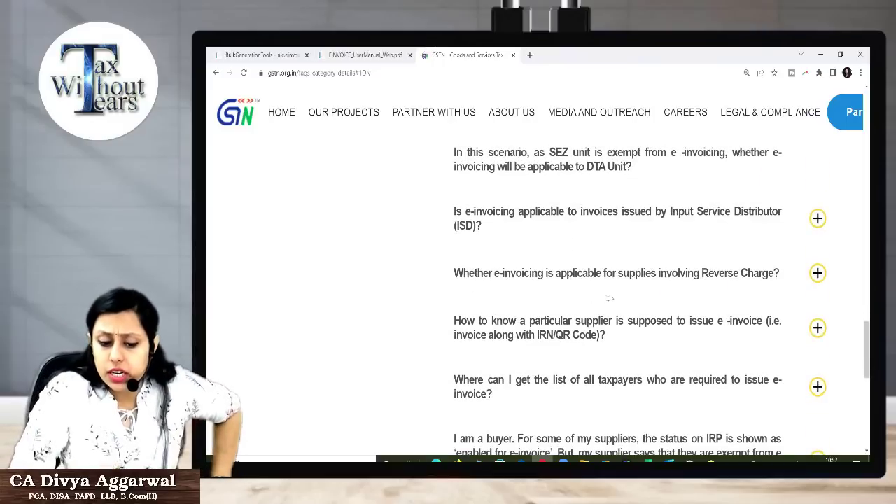
pyautogui.click(816, 280)
# Read the full Reverse Charge answer and look over the questions that follow it to the end of the Applicability list
pyautogui.scroll(-1, 816, 285)
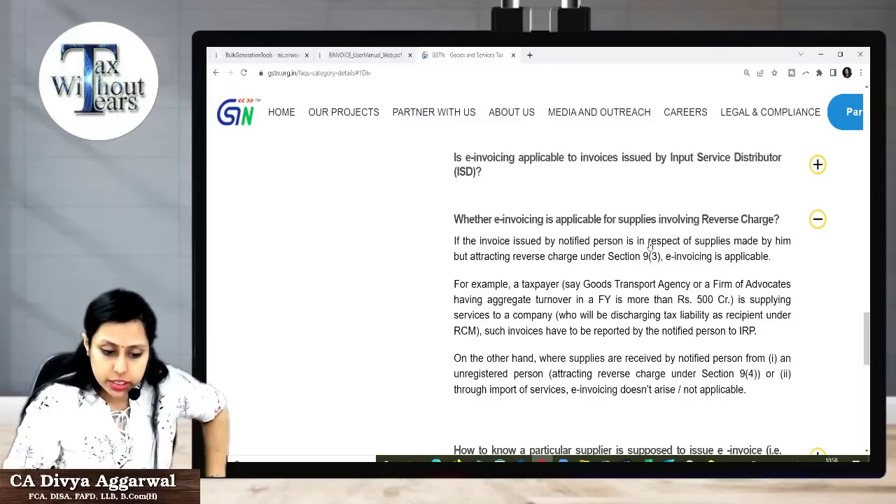
pyautogui.scroll(-1, 649, 246)
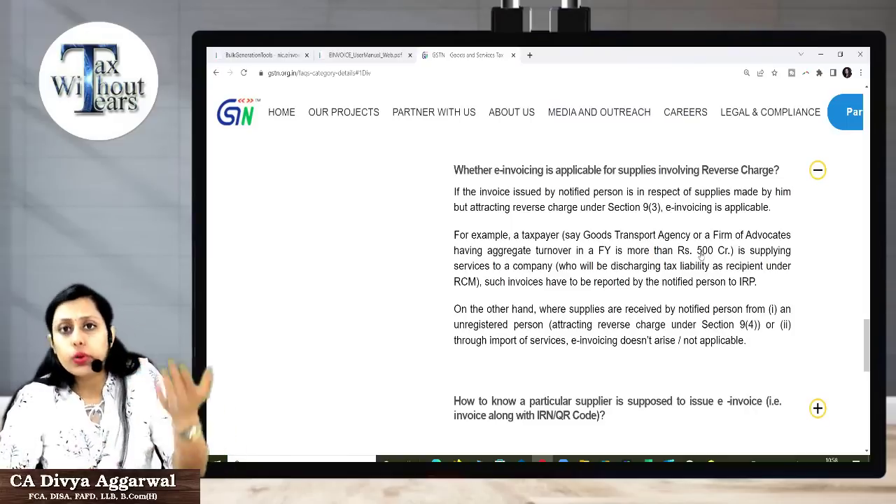
pyautogui.scroll(-1, 701, 257)
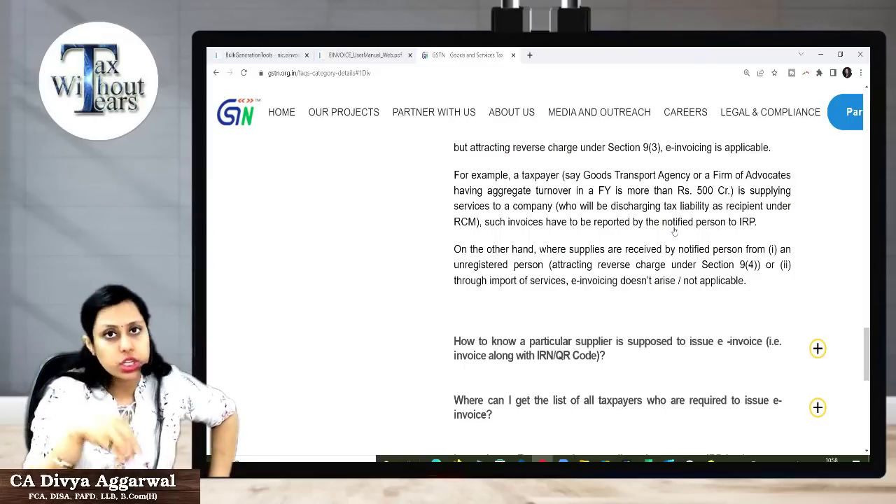
pyautogui.scroll(-1, 674, 231)
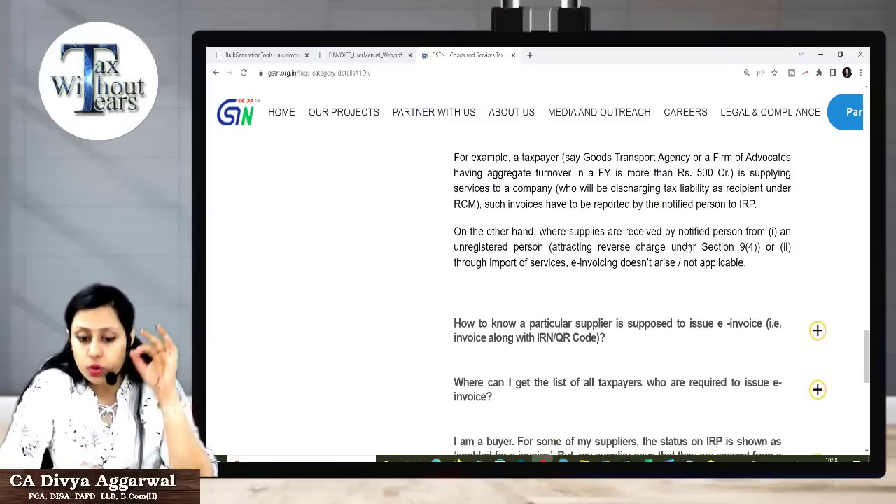
pyautogui.scroll(-2, 688, 248)
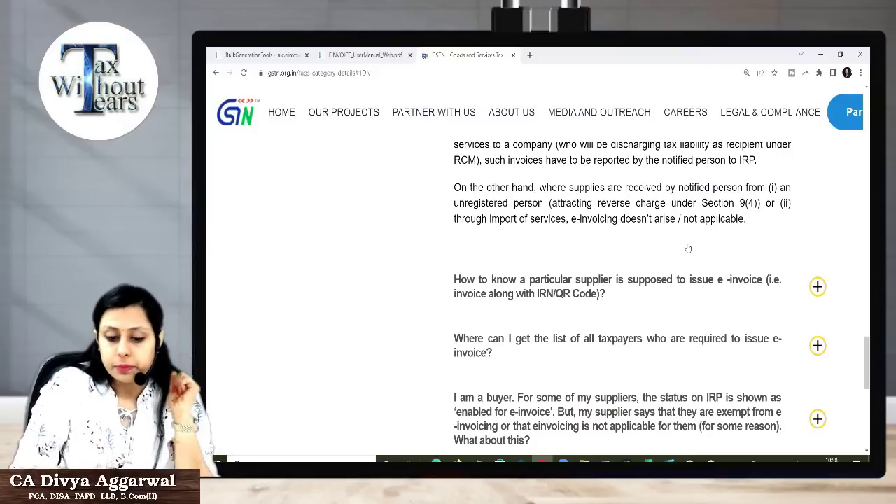
pyautogui.scroll(-1, 688, 248)
pyautogui.scroll(-2, 688, 248)
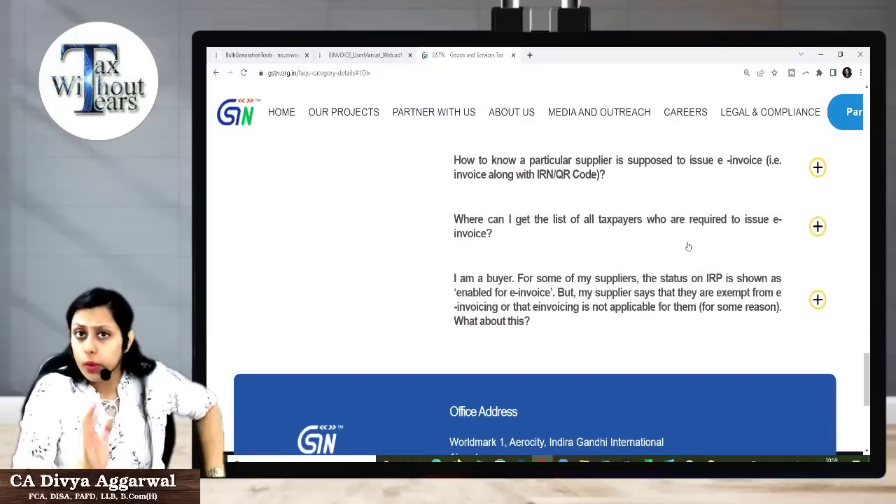
# Leave the FAQs for the GSTN home page, switch to the e-Invoice portal's home page and reveal the Legal / Procedure entry of its help FAQs
pyautogui.scroll(20, 689, 246)
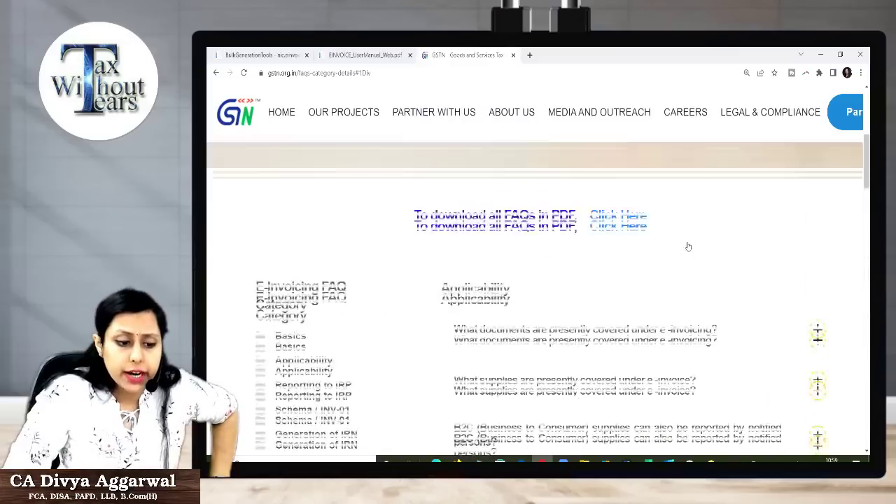
pyautogui.scroll(5, 474, 332)
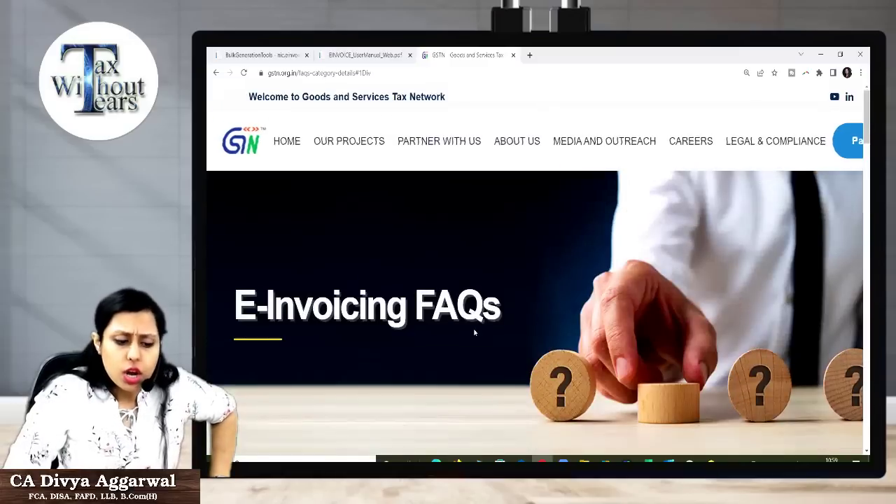
pyautogui.click(294, 137)
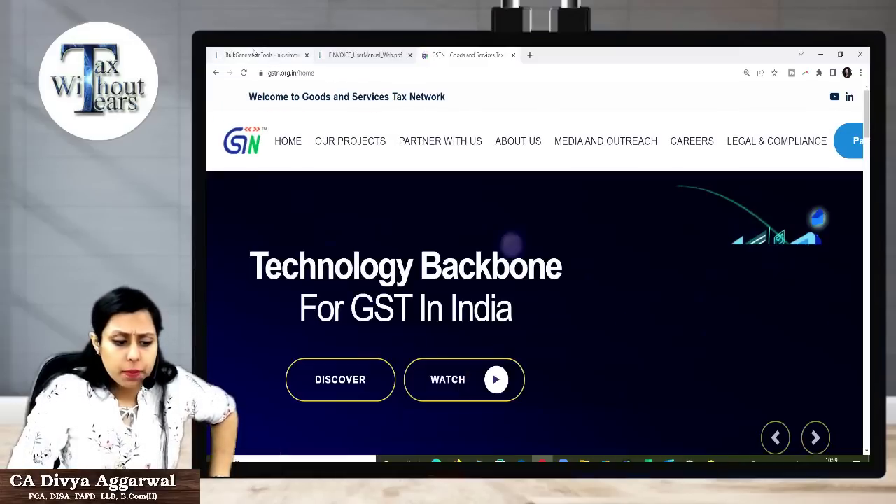
pyautogui.click(259, 54)
pyautogui.click(221, 157)
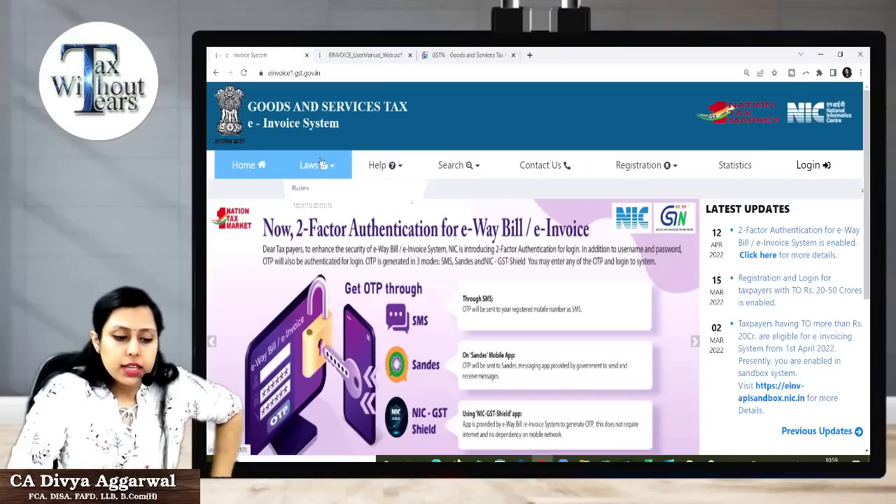
pyautogui.moveTo(393, 174)
pyautogui.moveTo(392, 194)
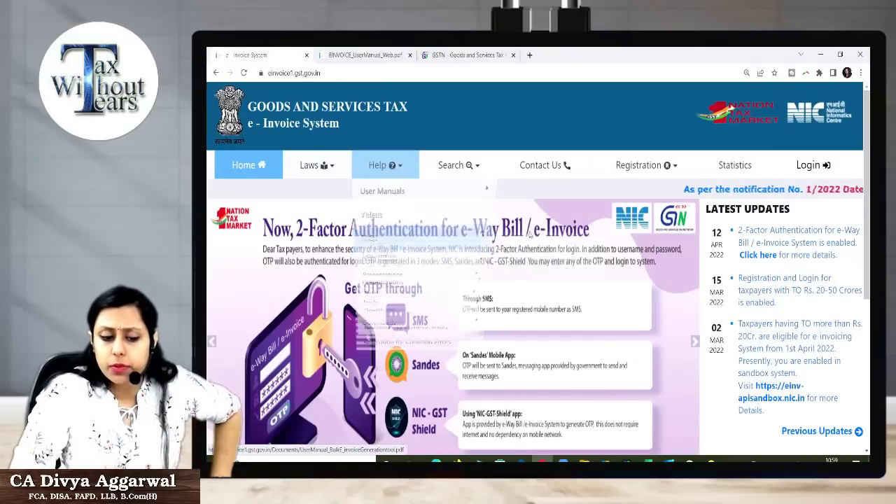
pyautogui.moveTo(420, 244)
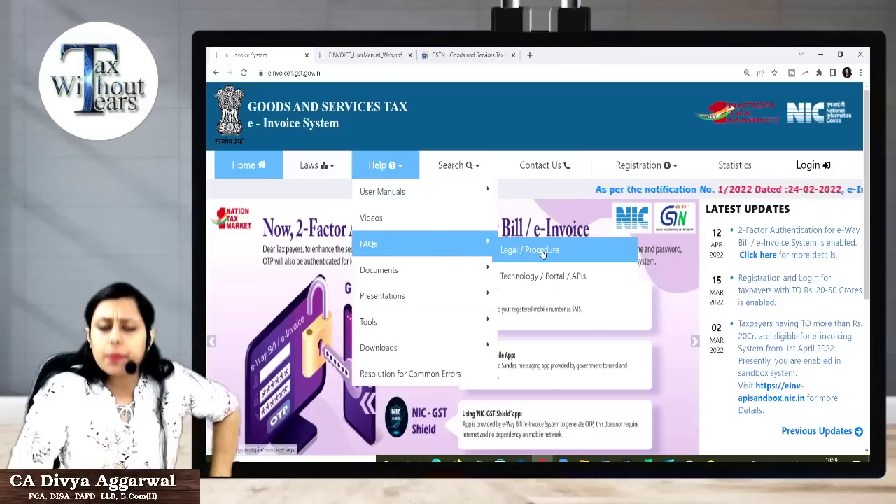